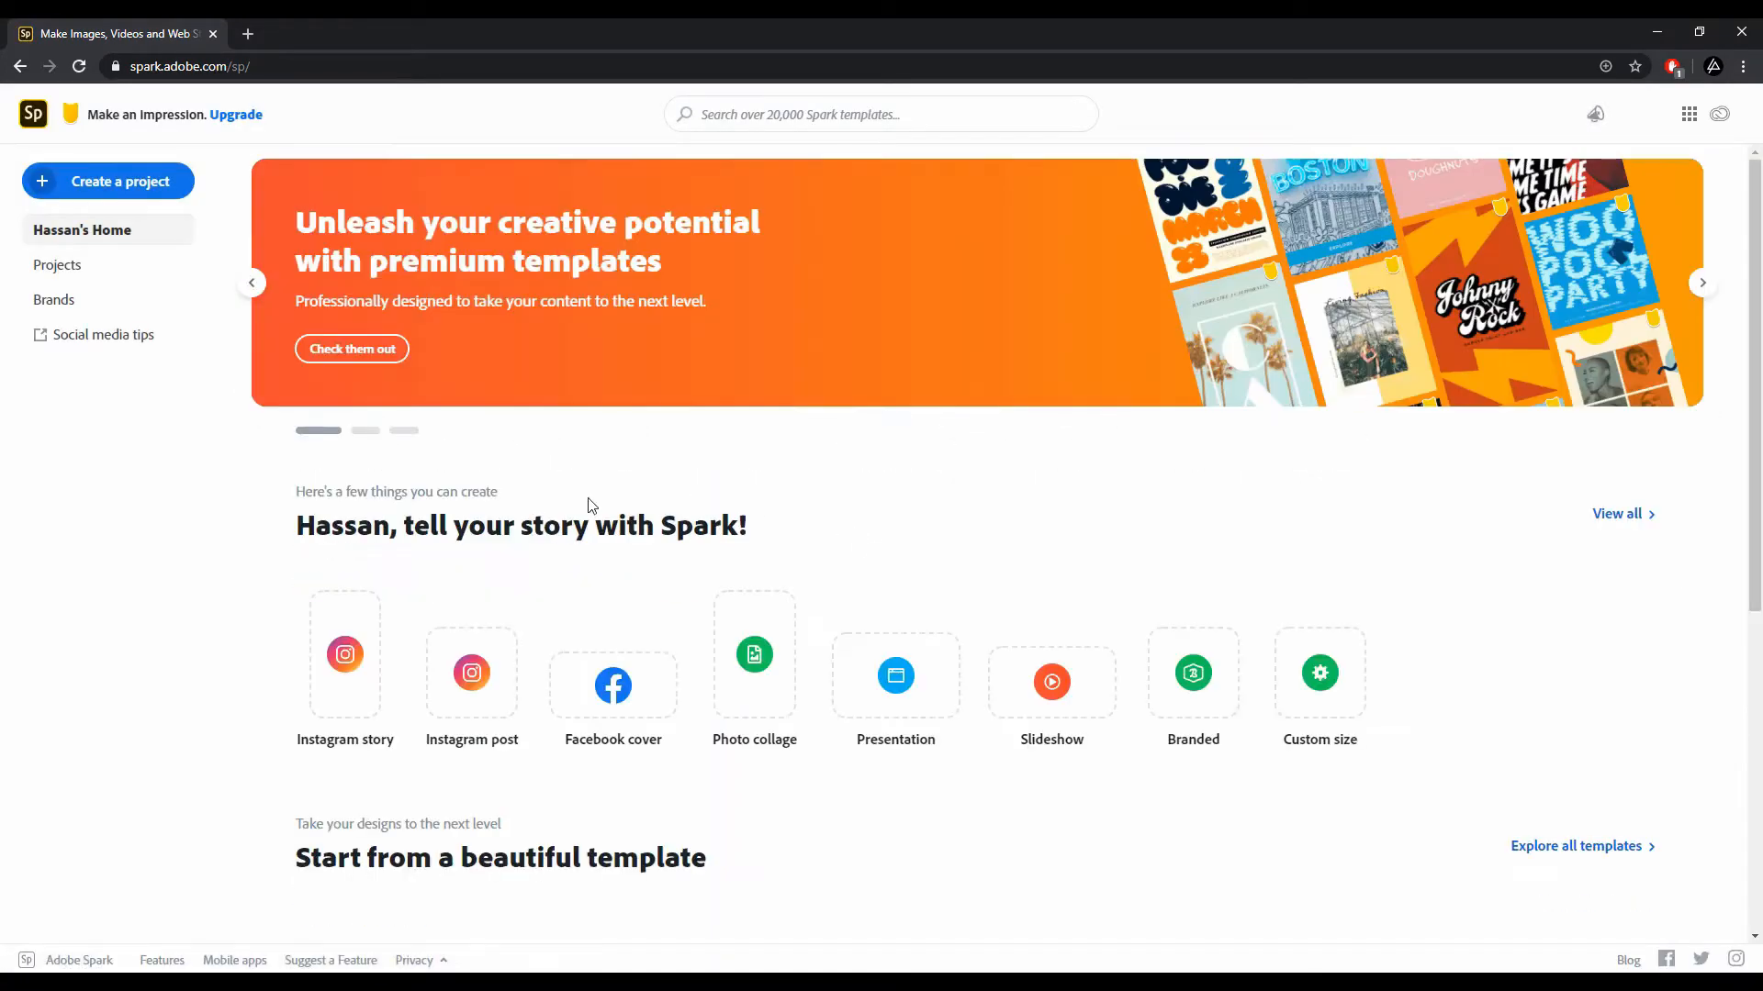
Step: Start a new custom-size graphic using the YouTube thumbnail social post size of 1280 x 720
left_click(119, 188)
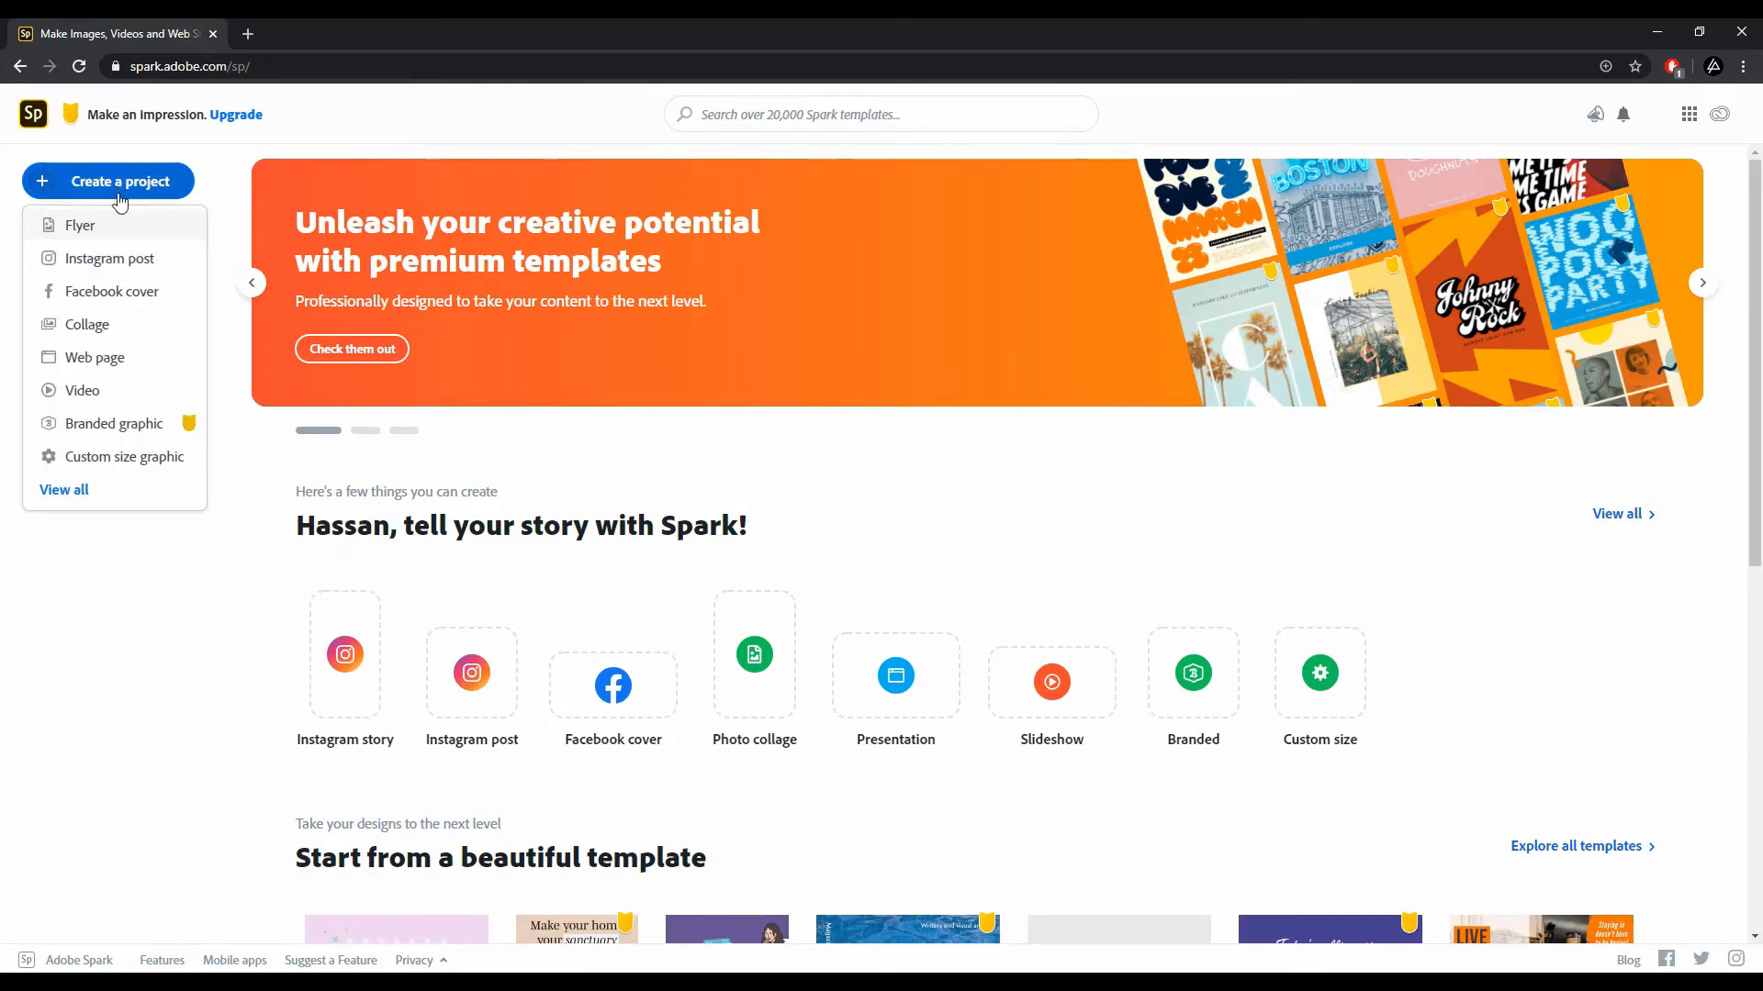
left_click(88, 465)
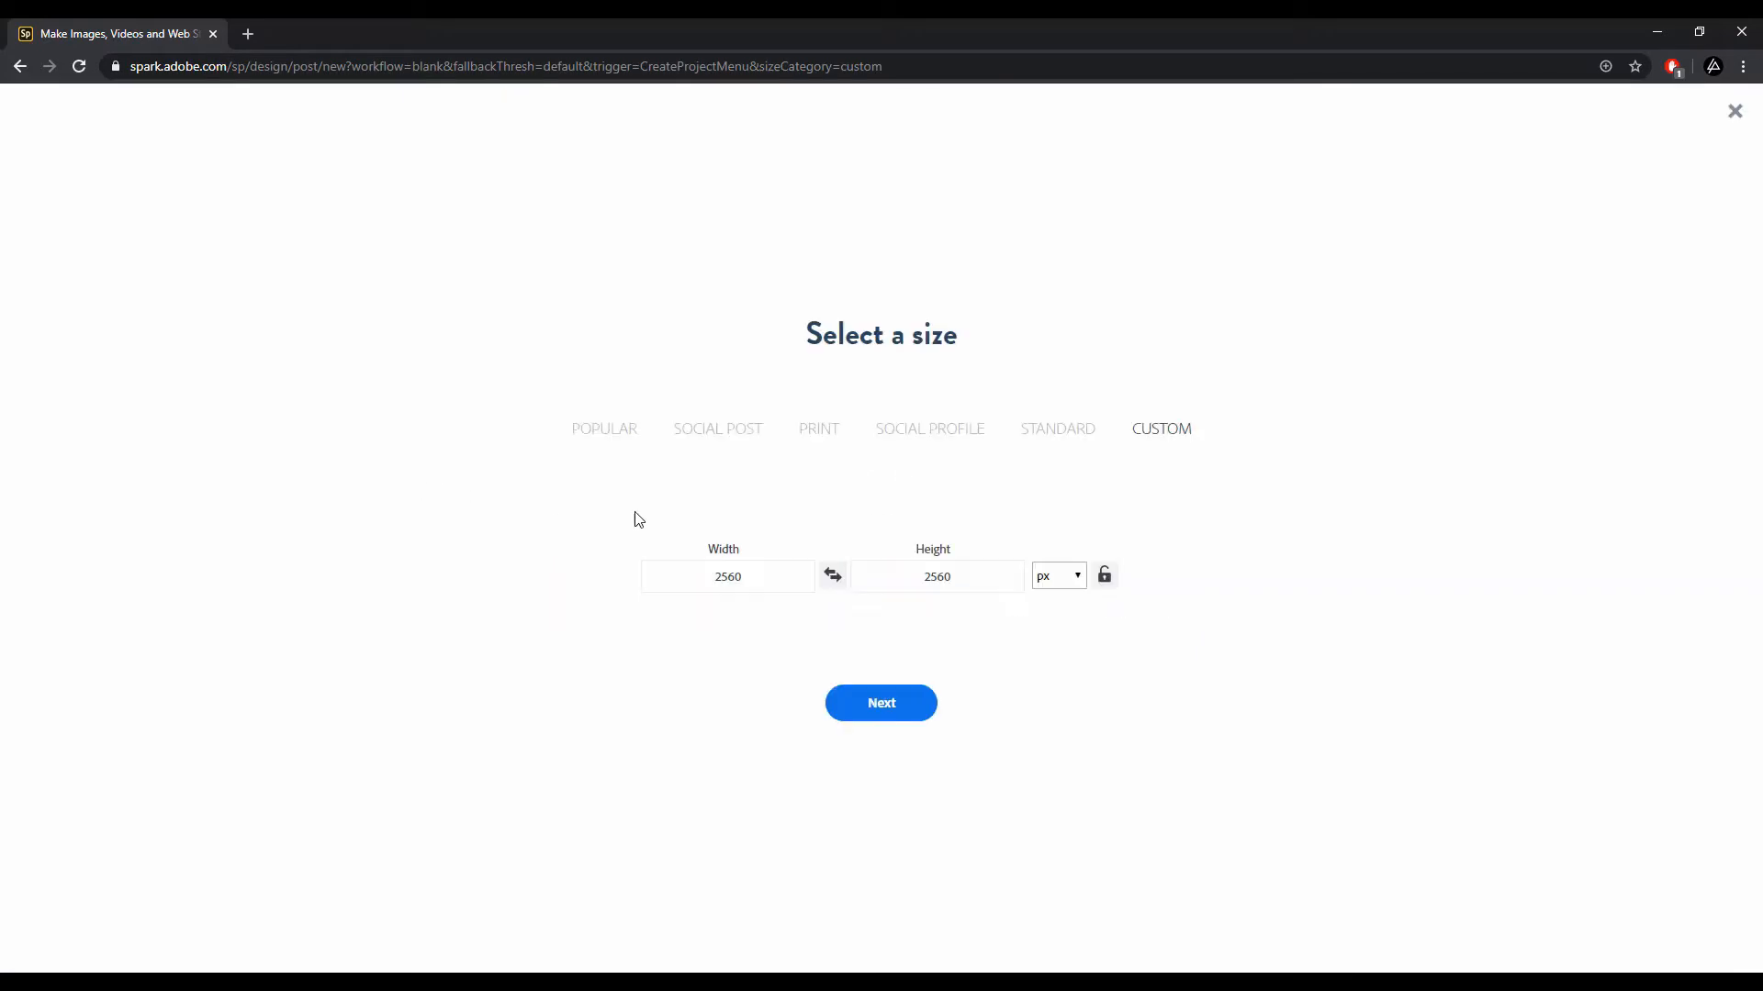
left_click(726, 444)
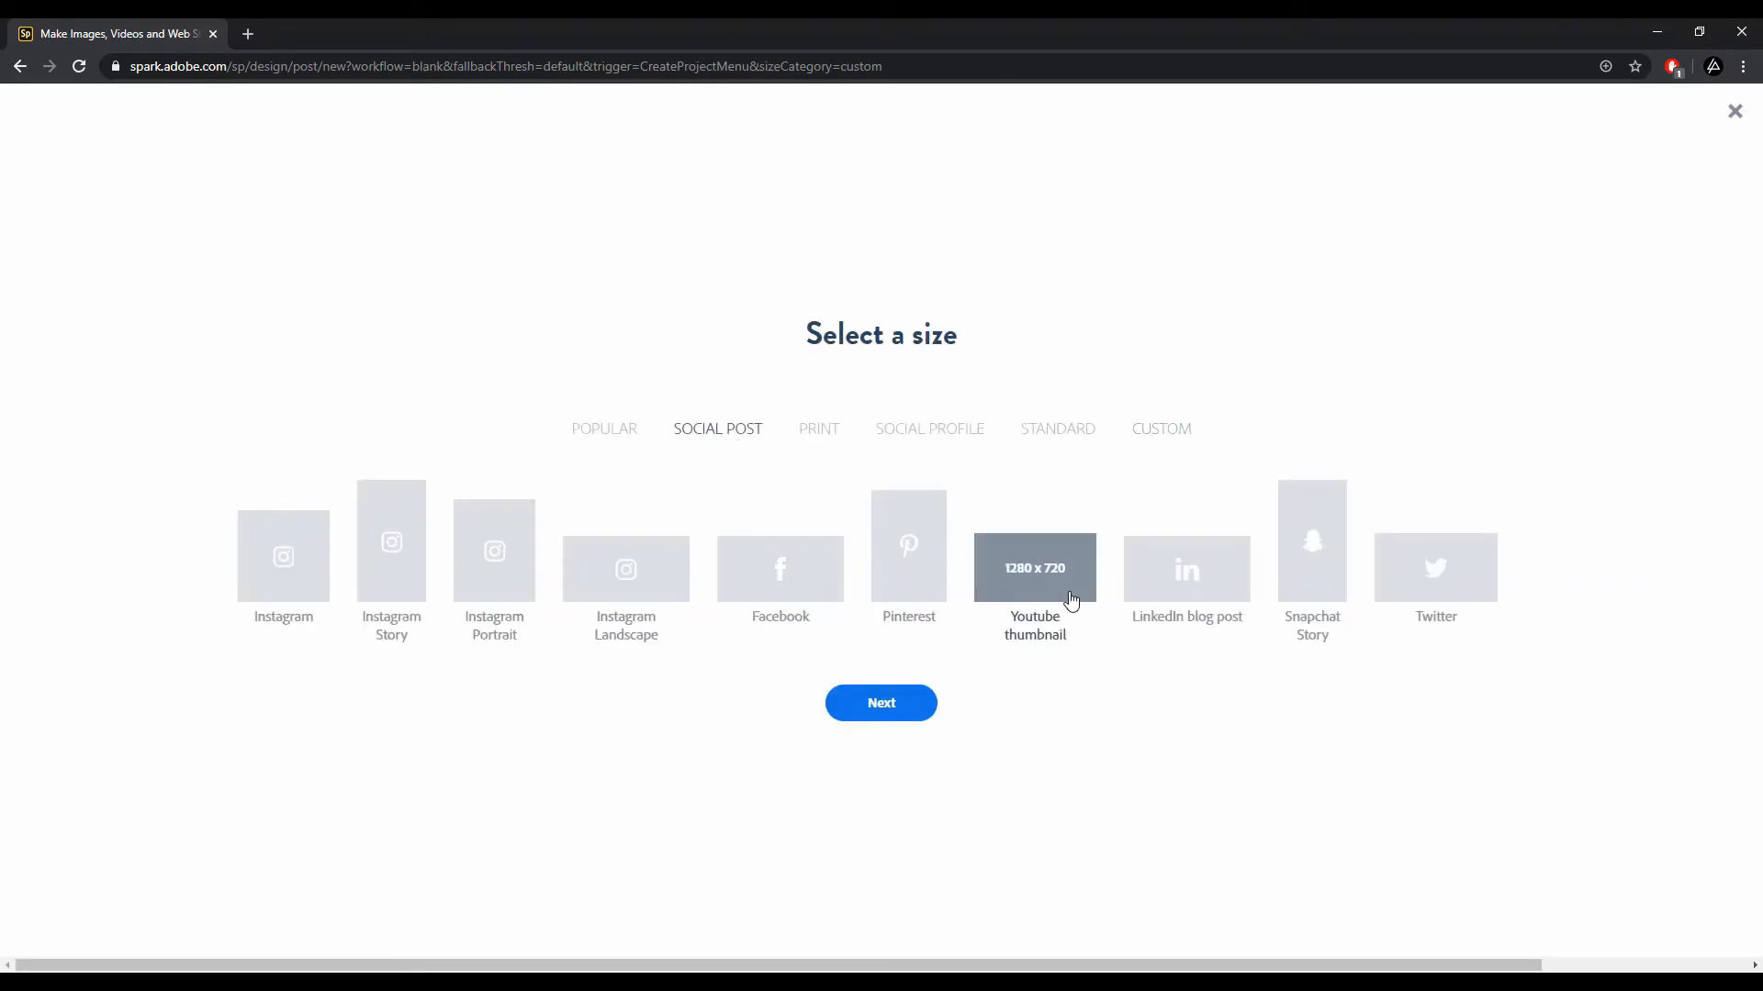
left_click(1071, 600)
left_click(877, 716)
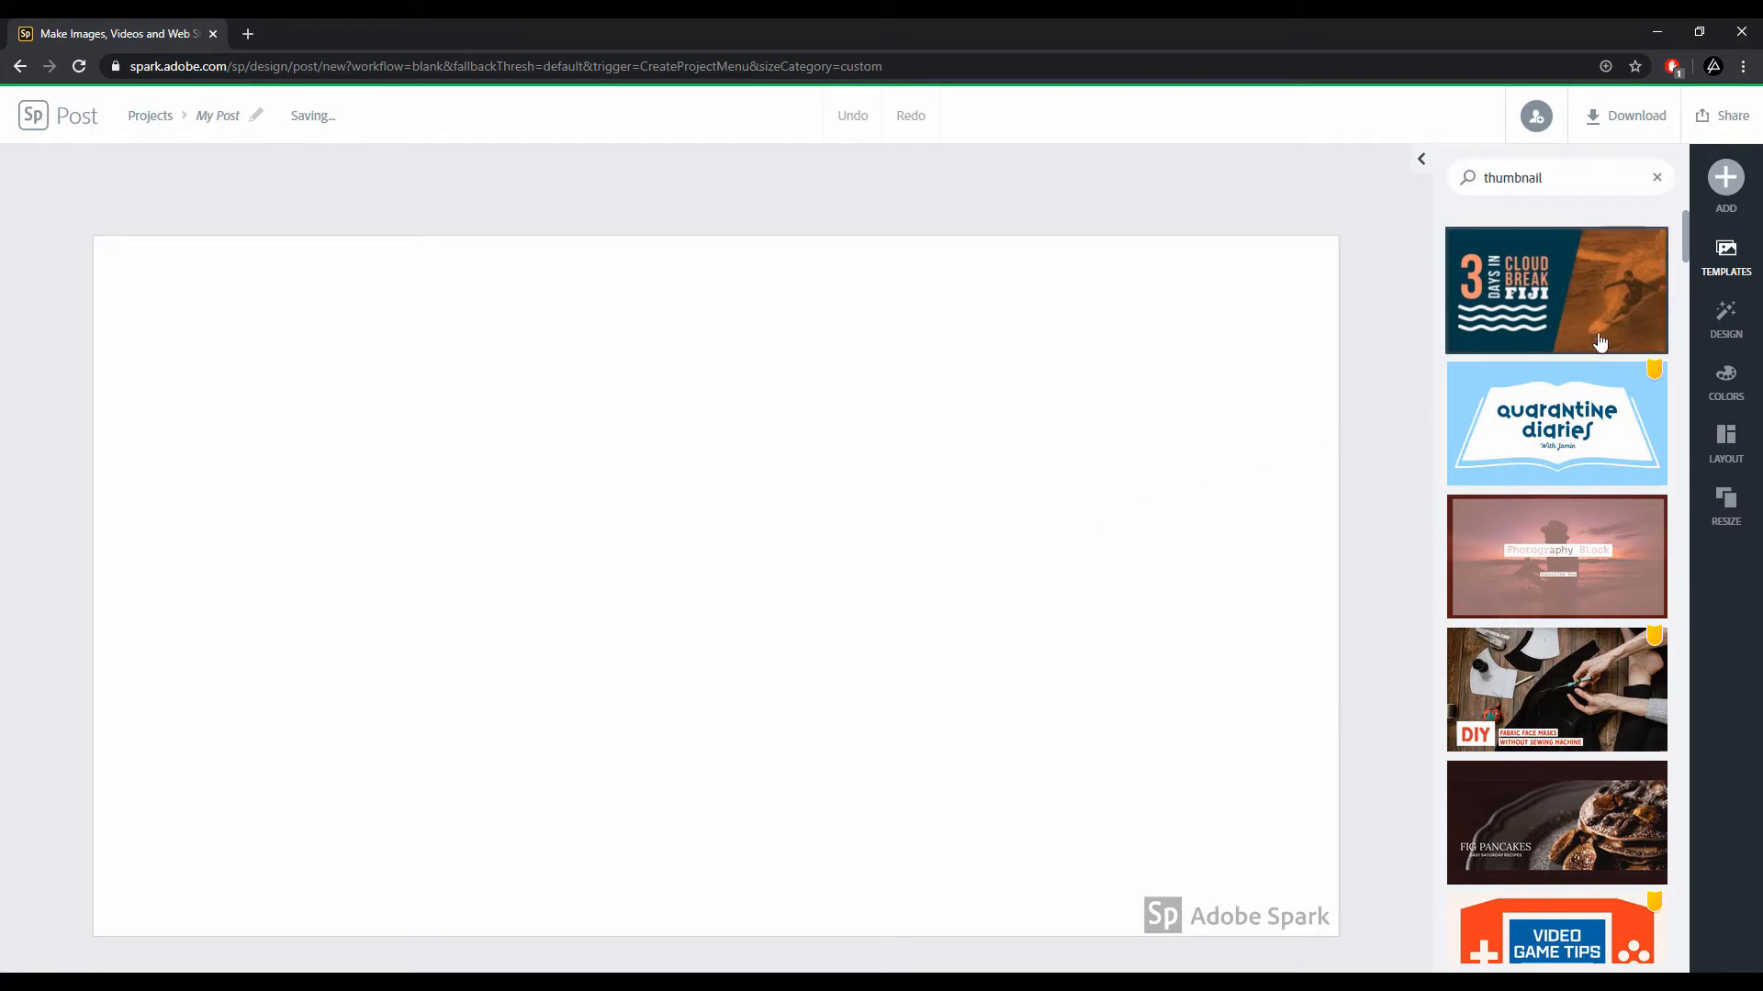
Step: Create the design from the 'REVIEW CAMERA' thumbnail template in the template list
left_click(1730, 328)
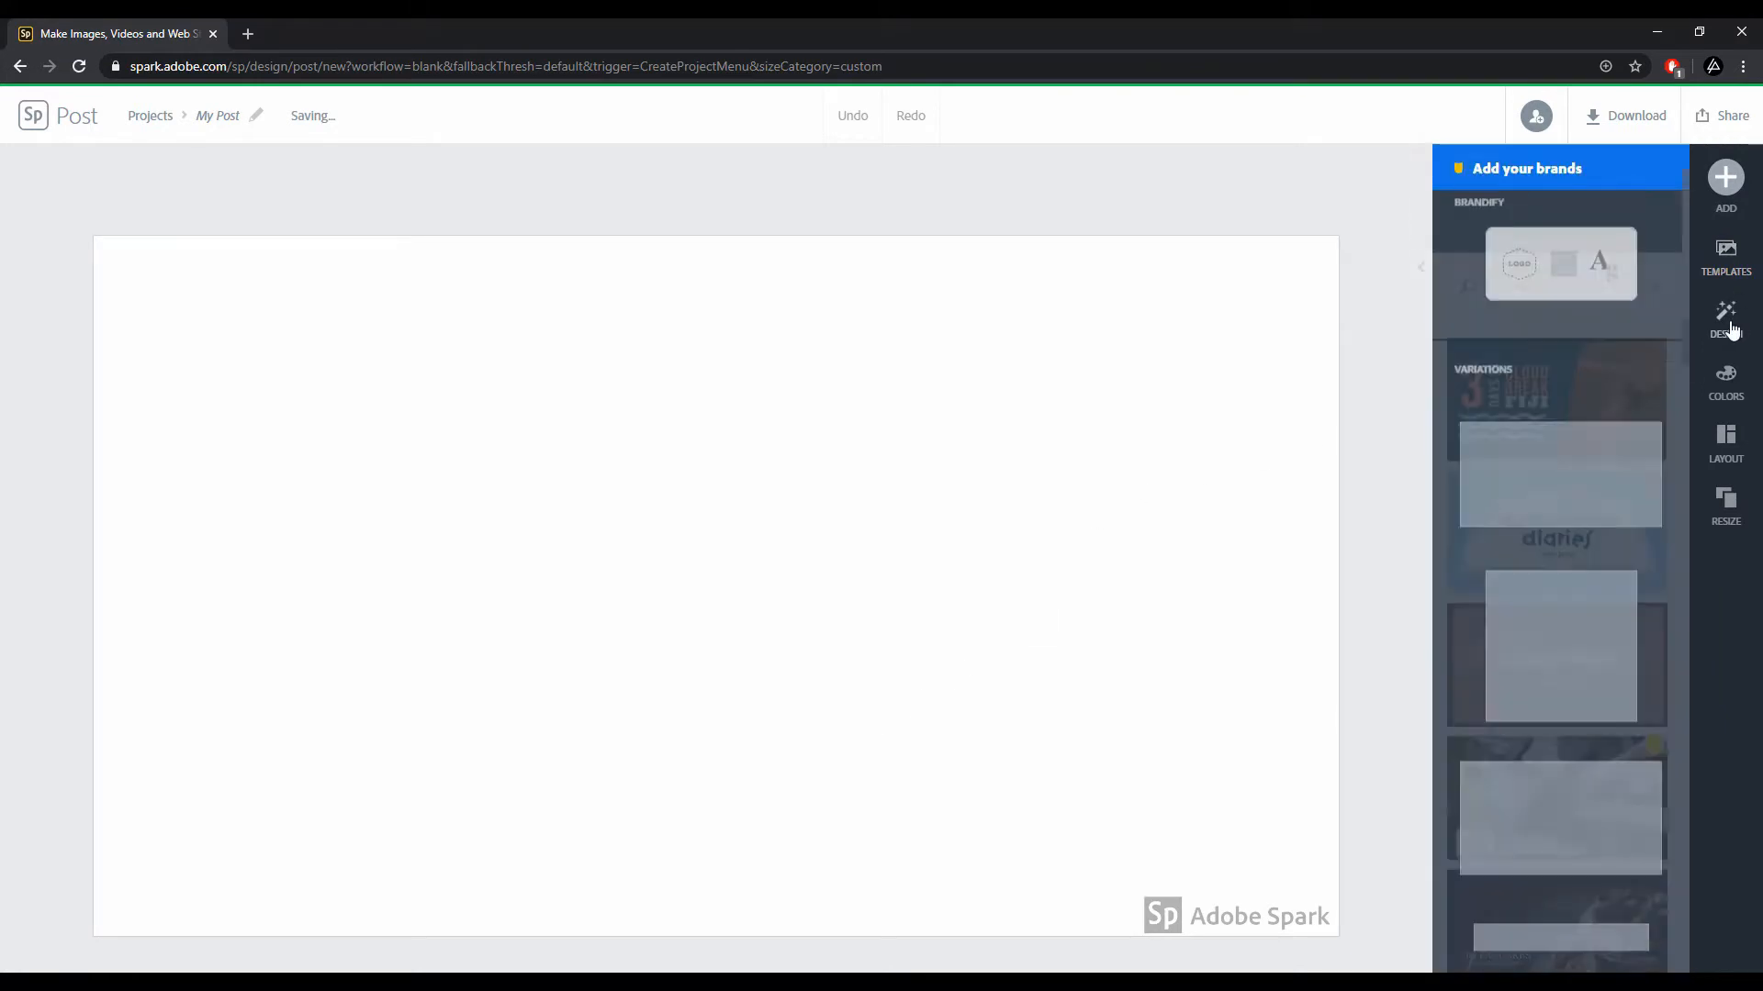
left_click(1730, 381)
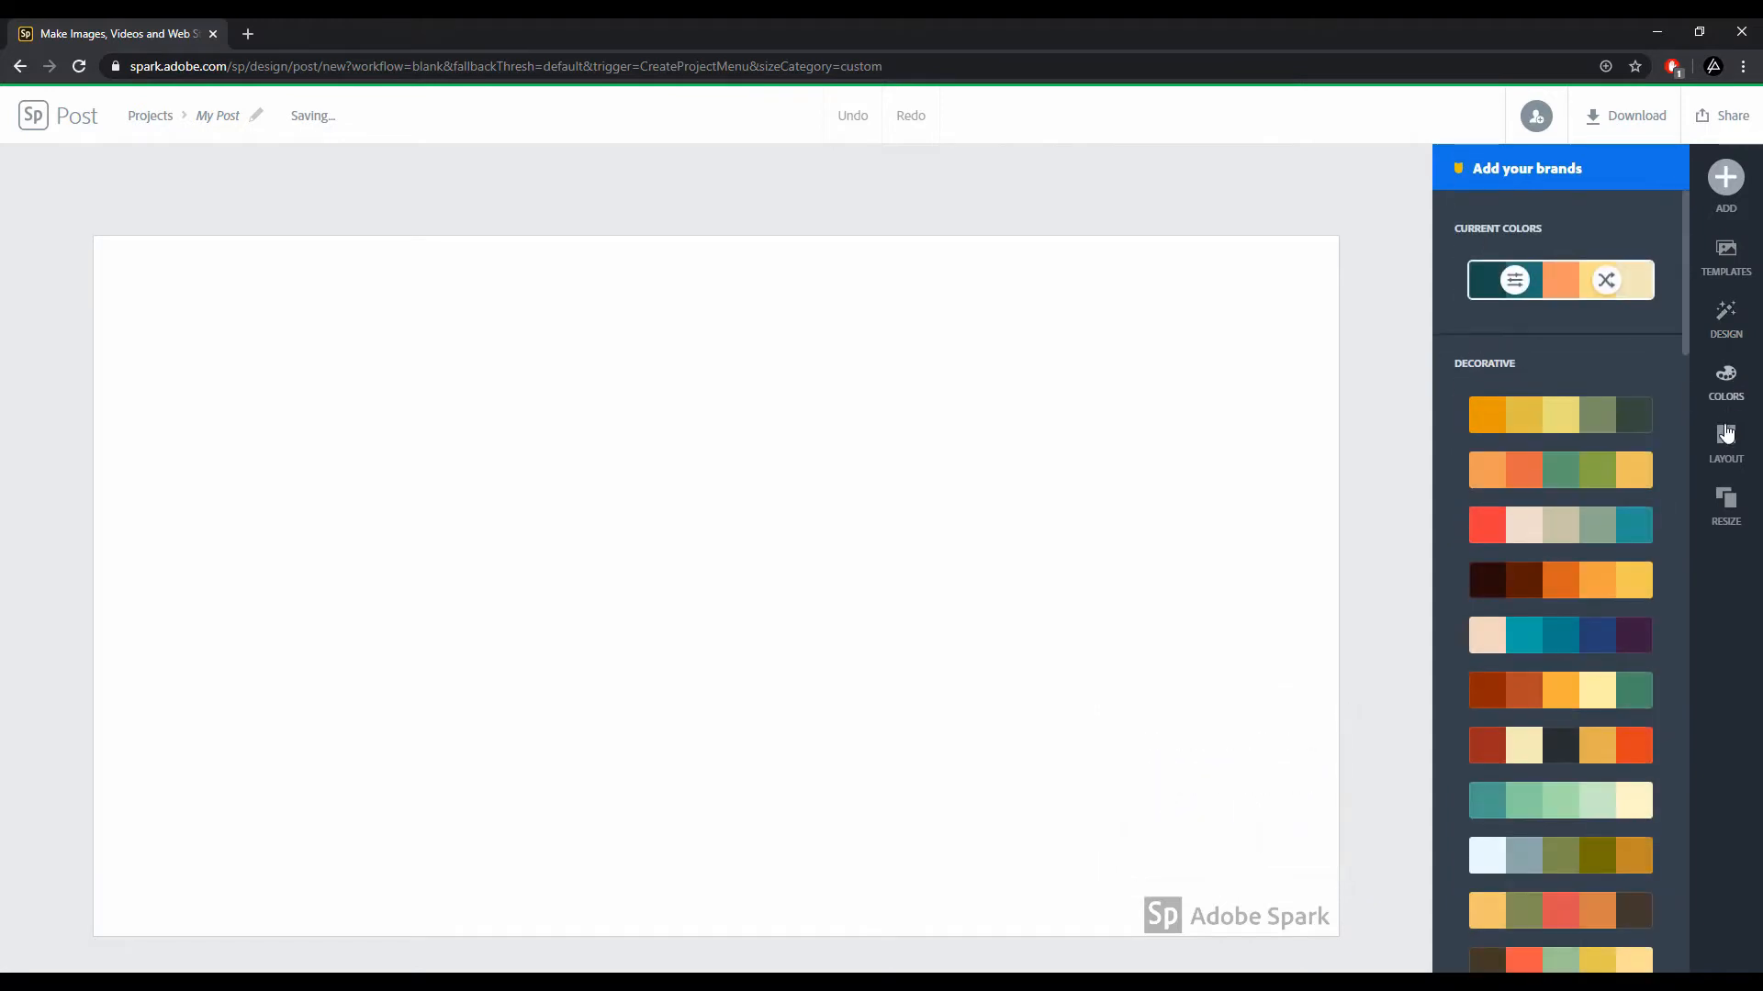
left_click(1726, 445)
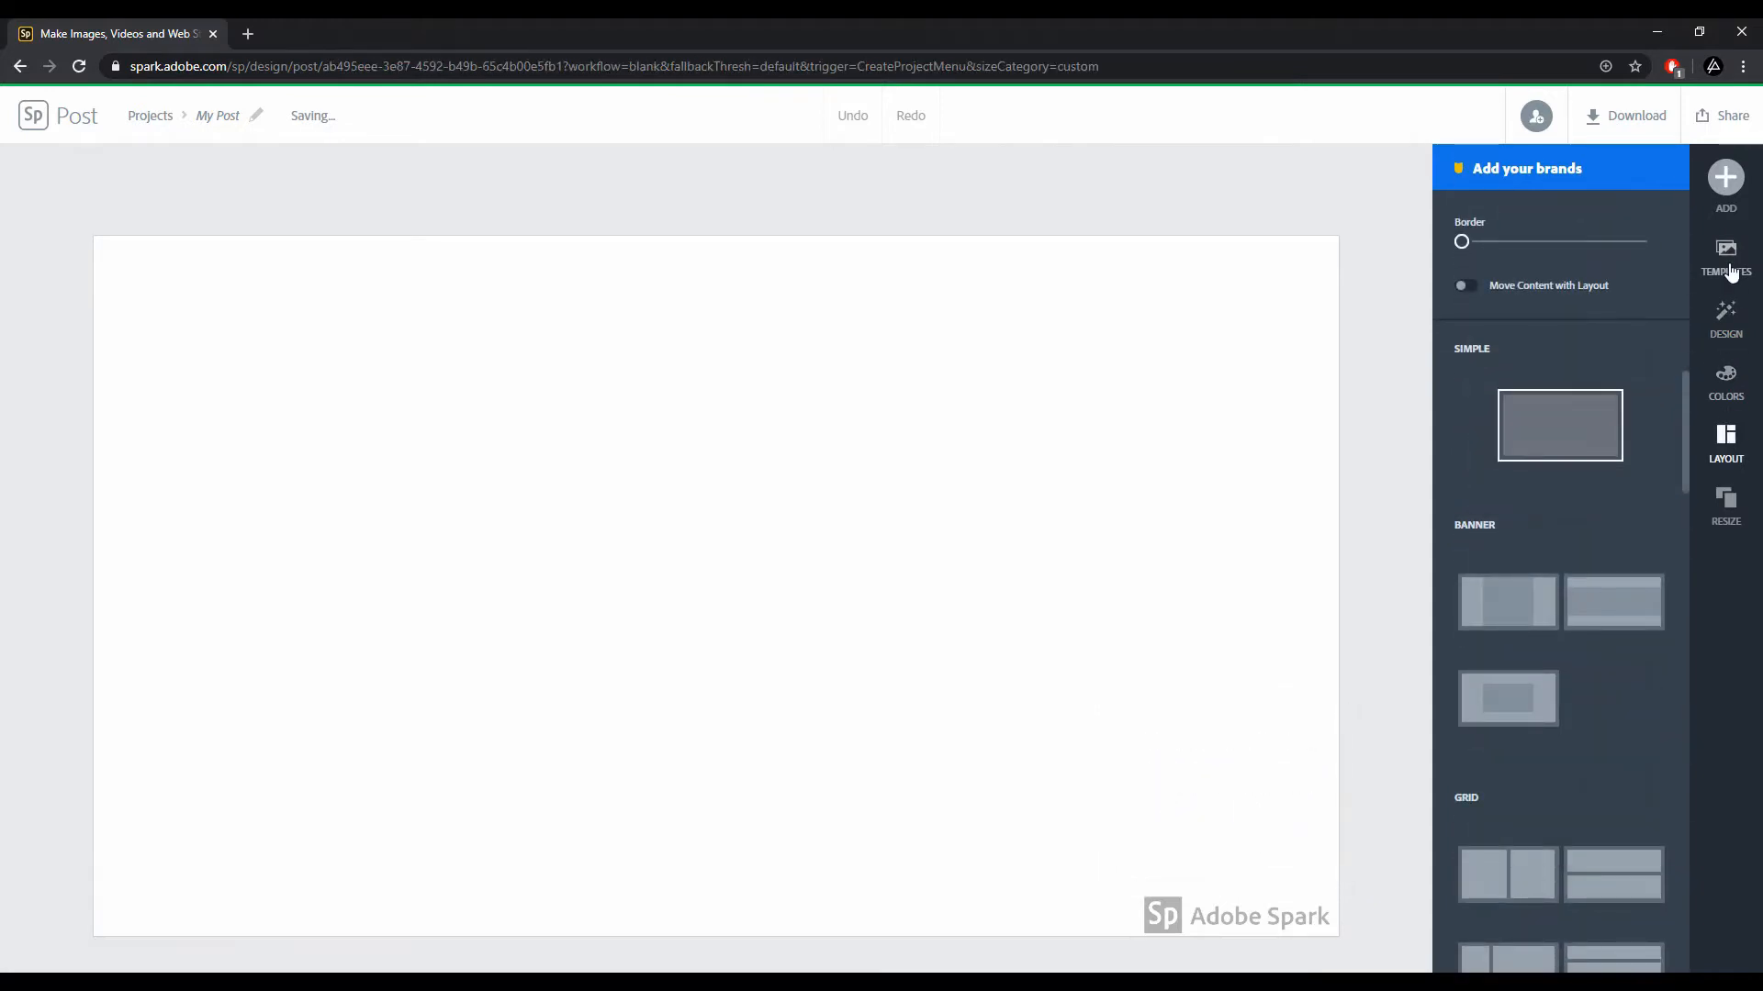
left_click(1728, 268)
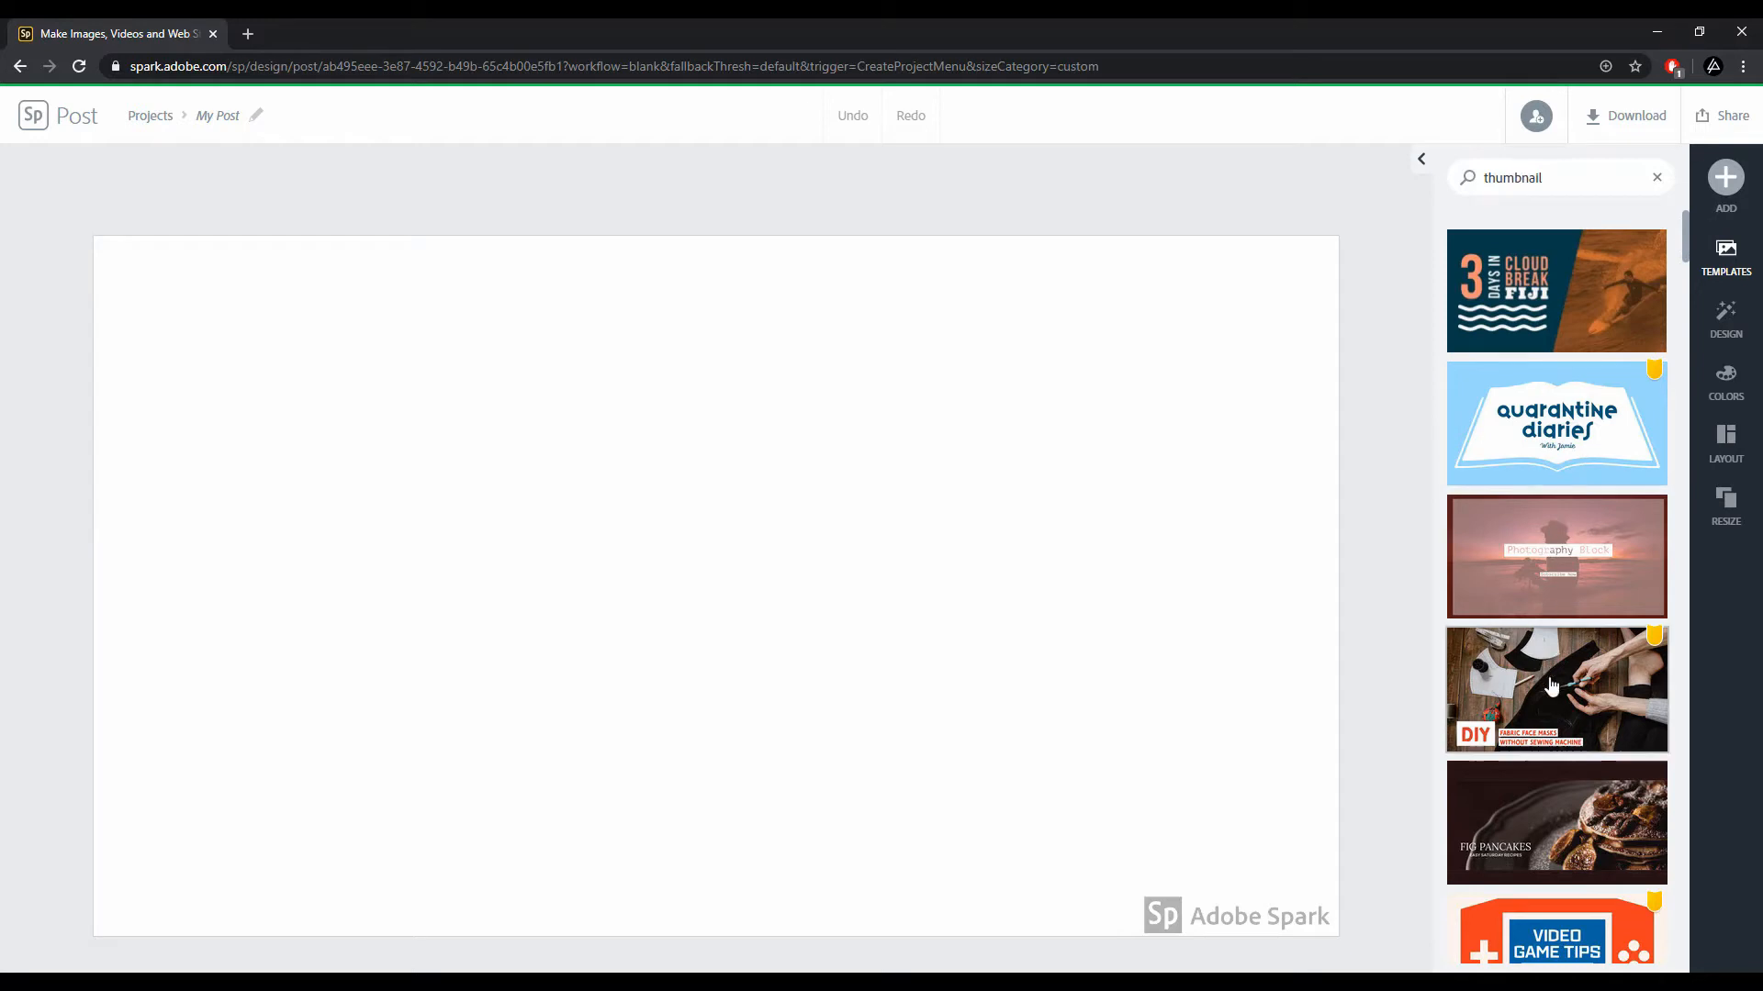
scroll(1560, 597, "down", 5)
scroll(1551, 691, "down", 4)
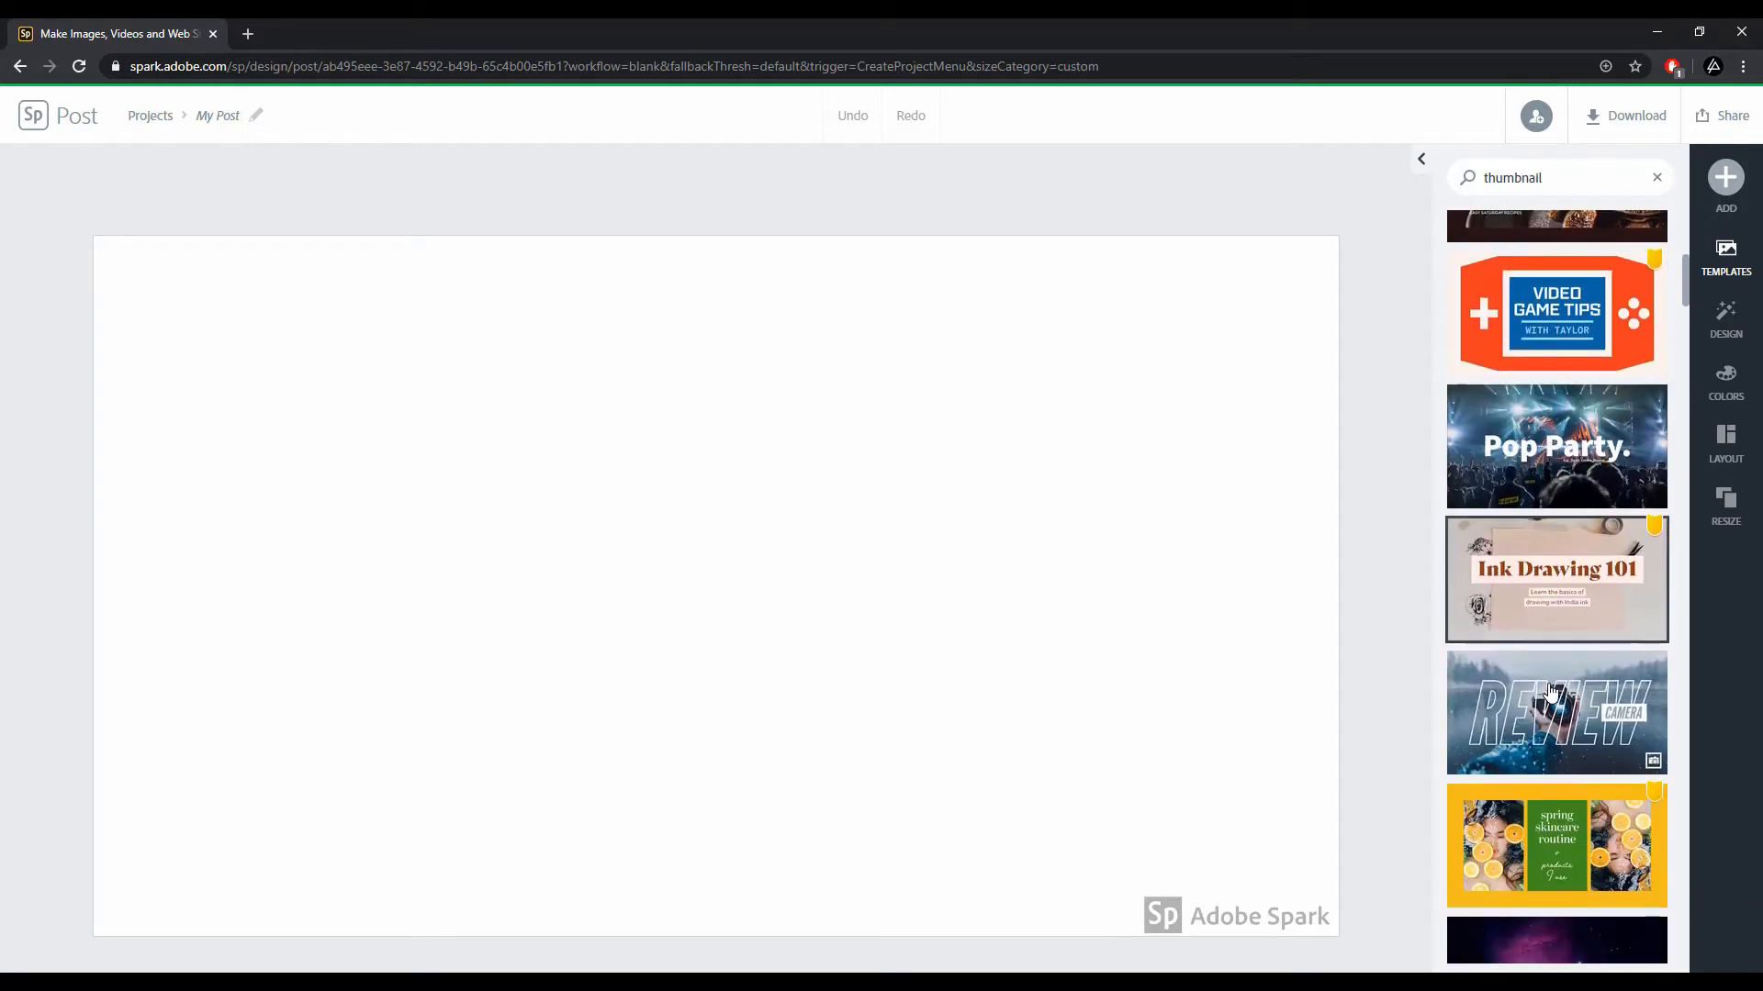
left_click(1562, 669)
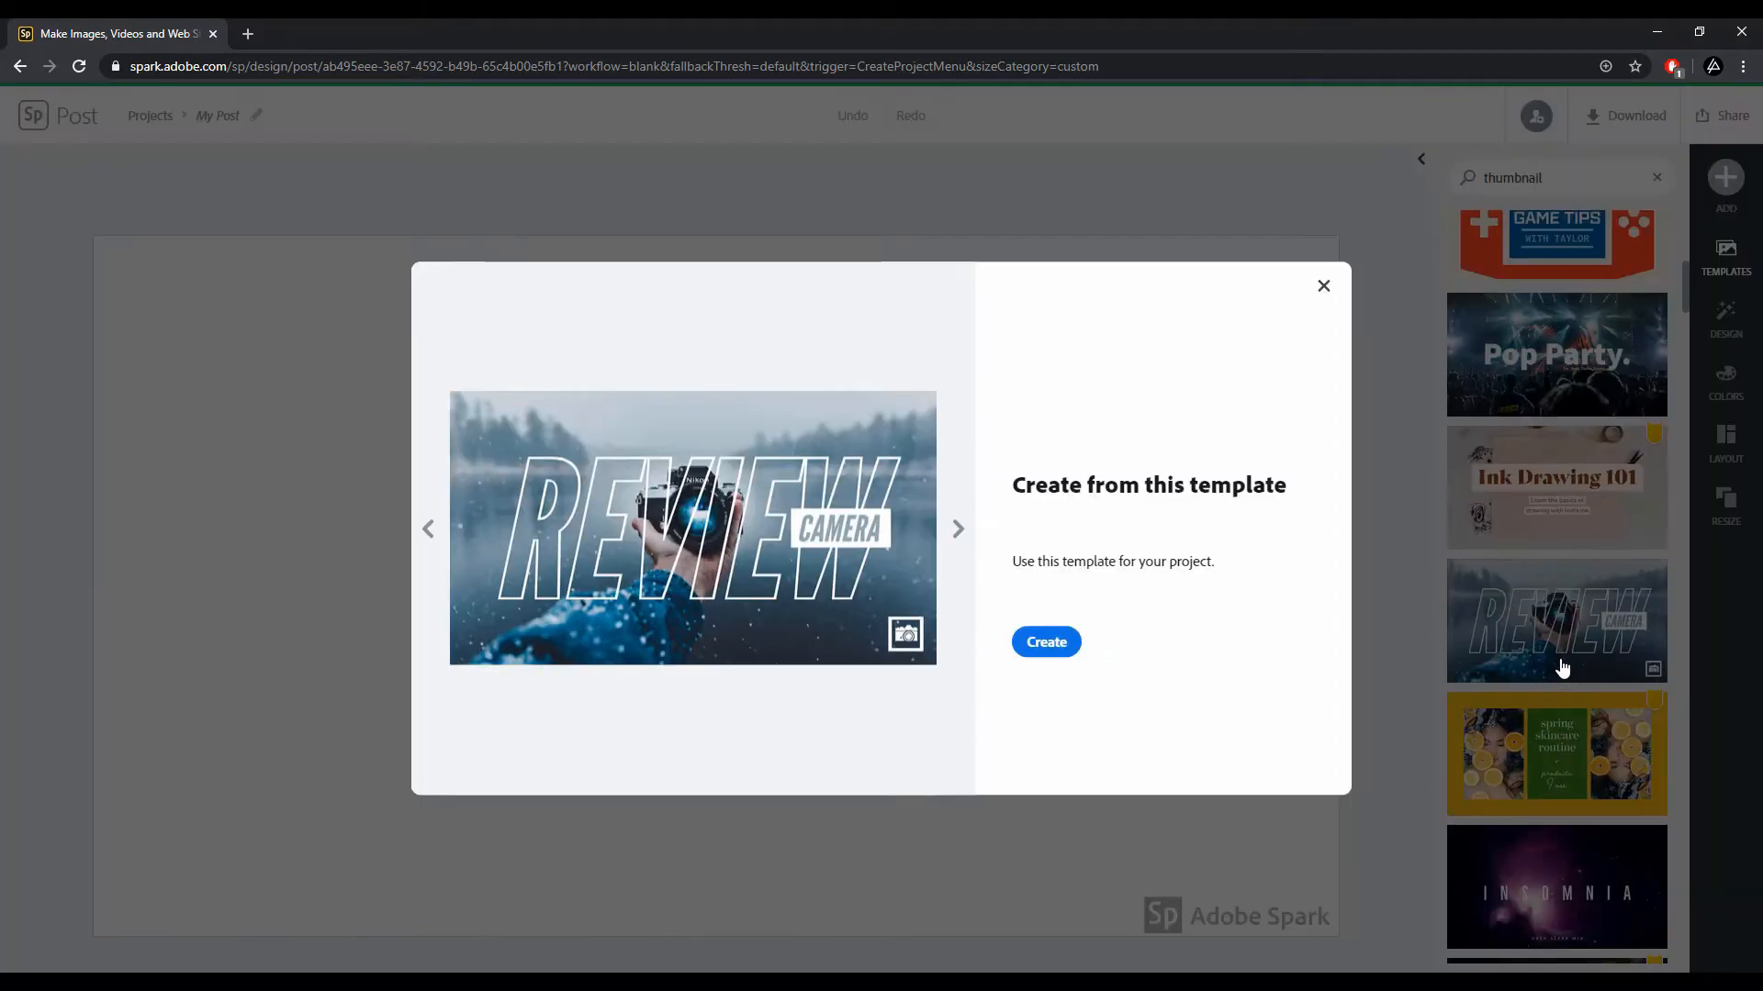
left_click(1047, 643)
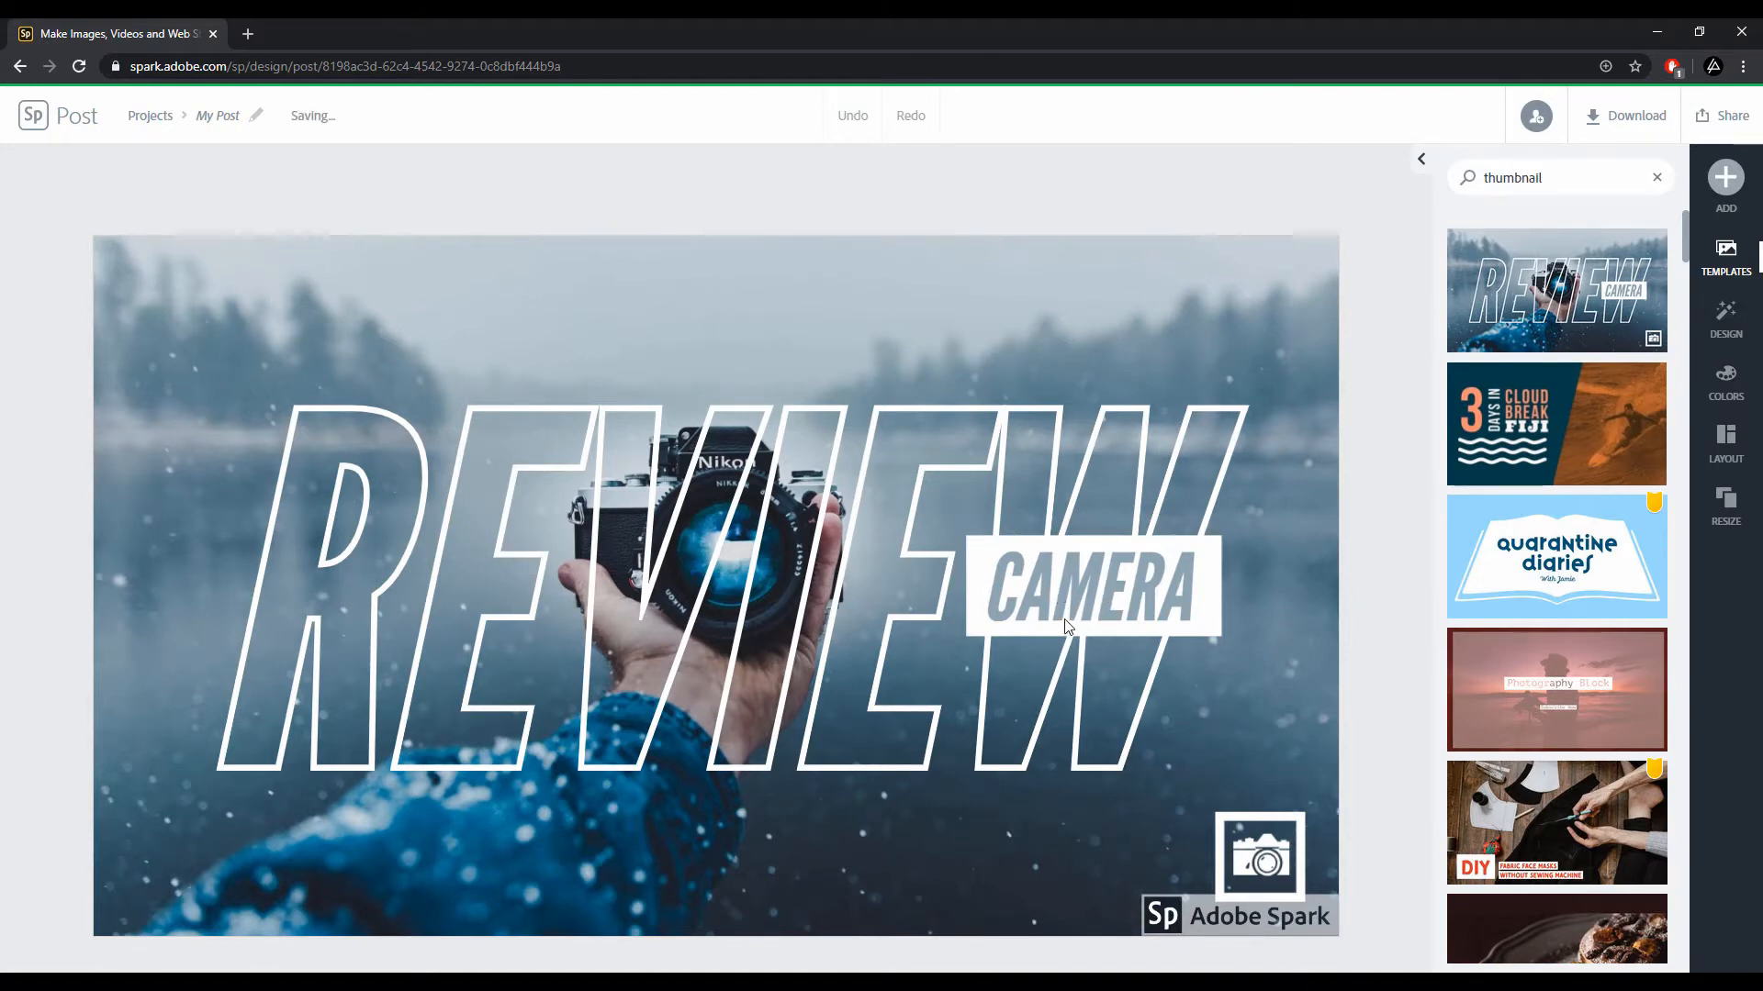
Step: Replace the background photo with a free photo found by searching for 'youtube', picking the microphone image
left_click(1175, 328)
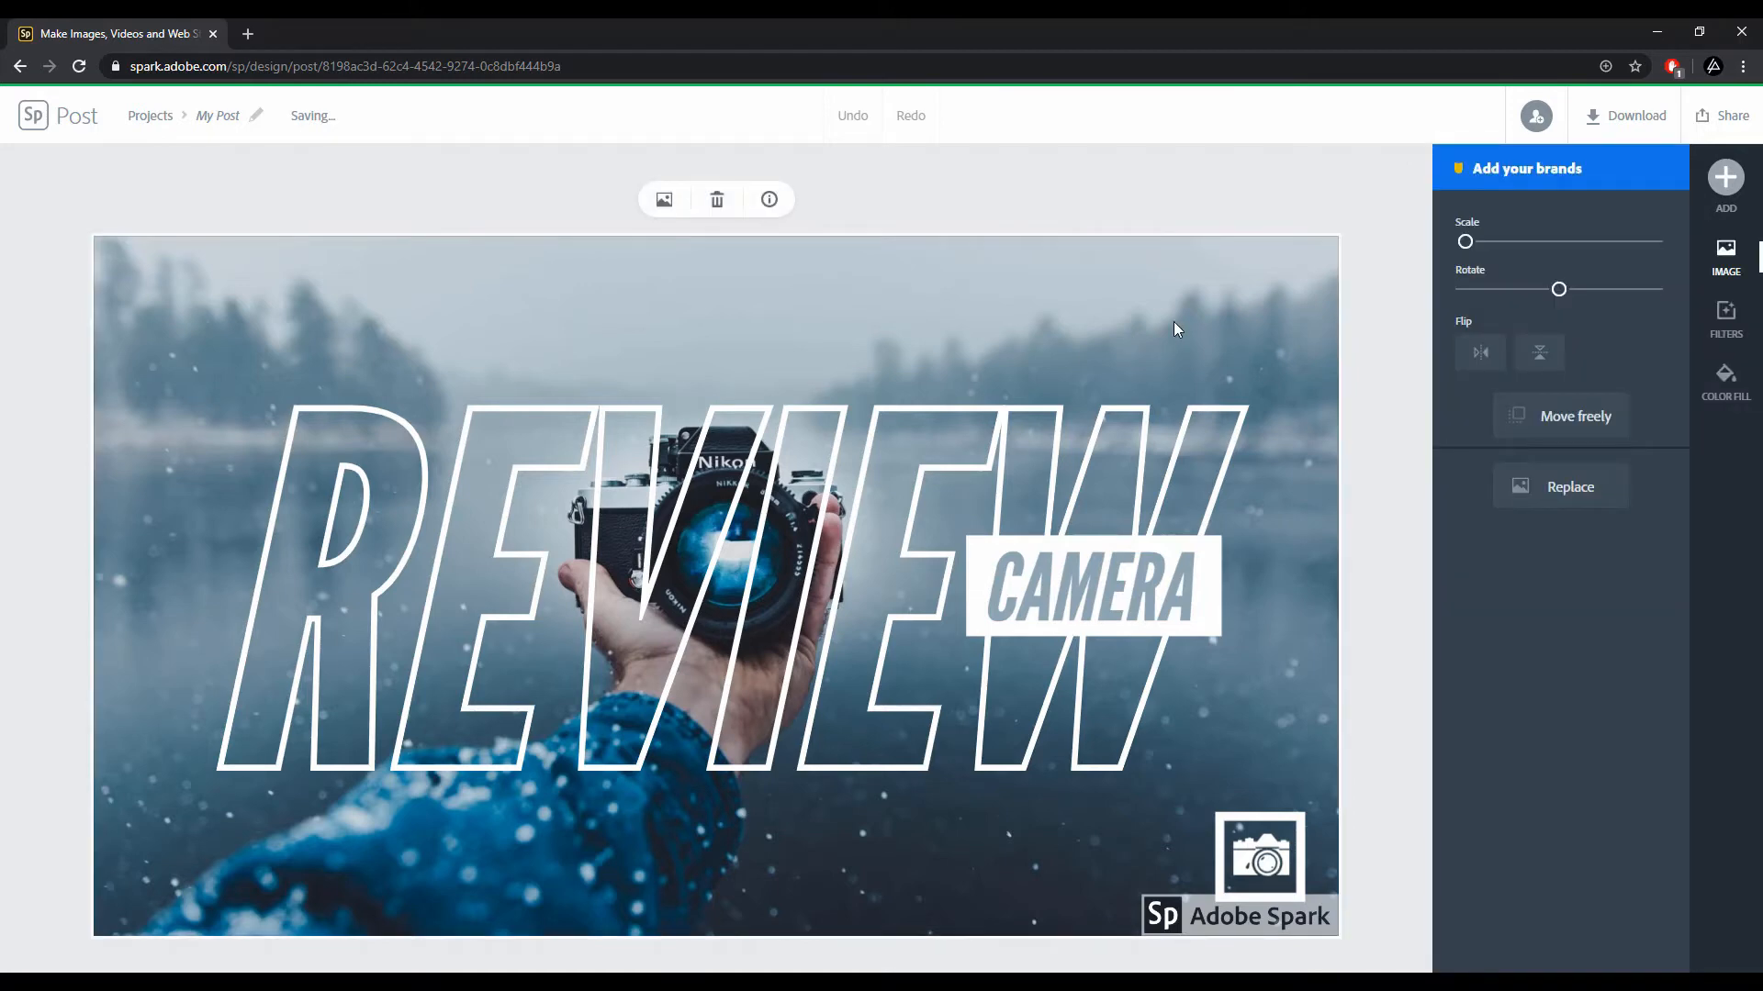
left_click(1557, 497)
type("Camera")
key("Return")
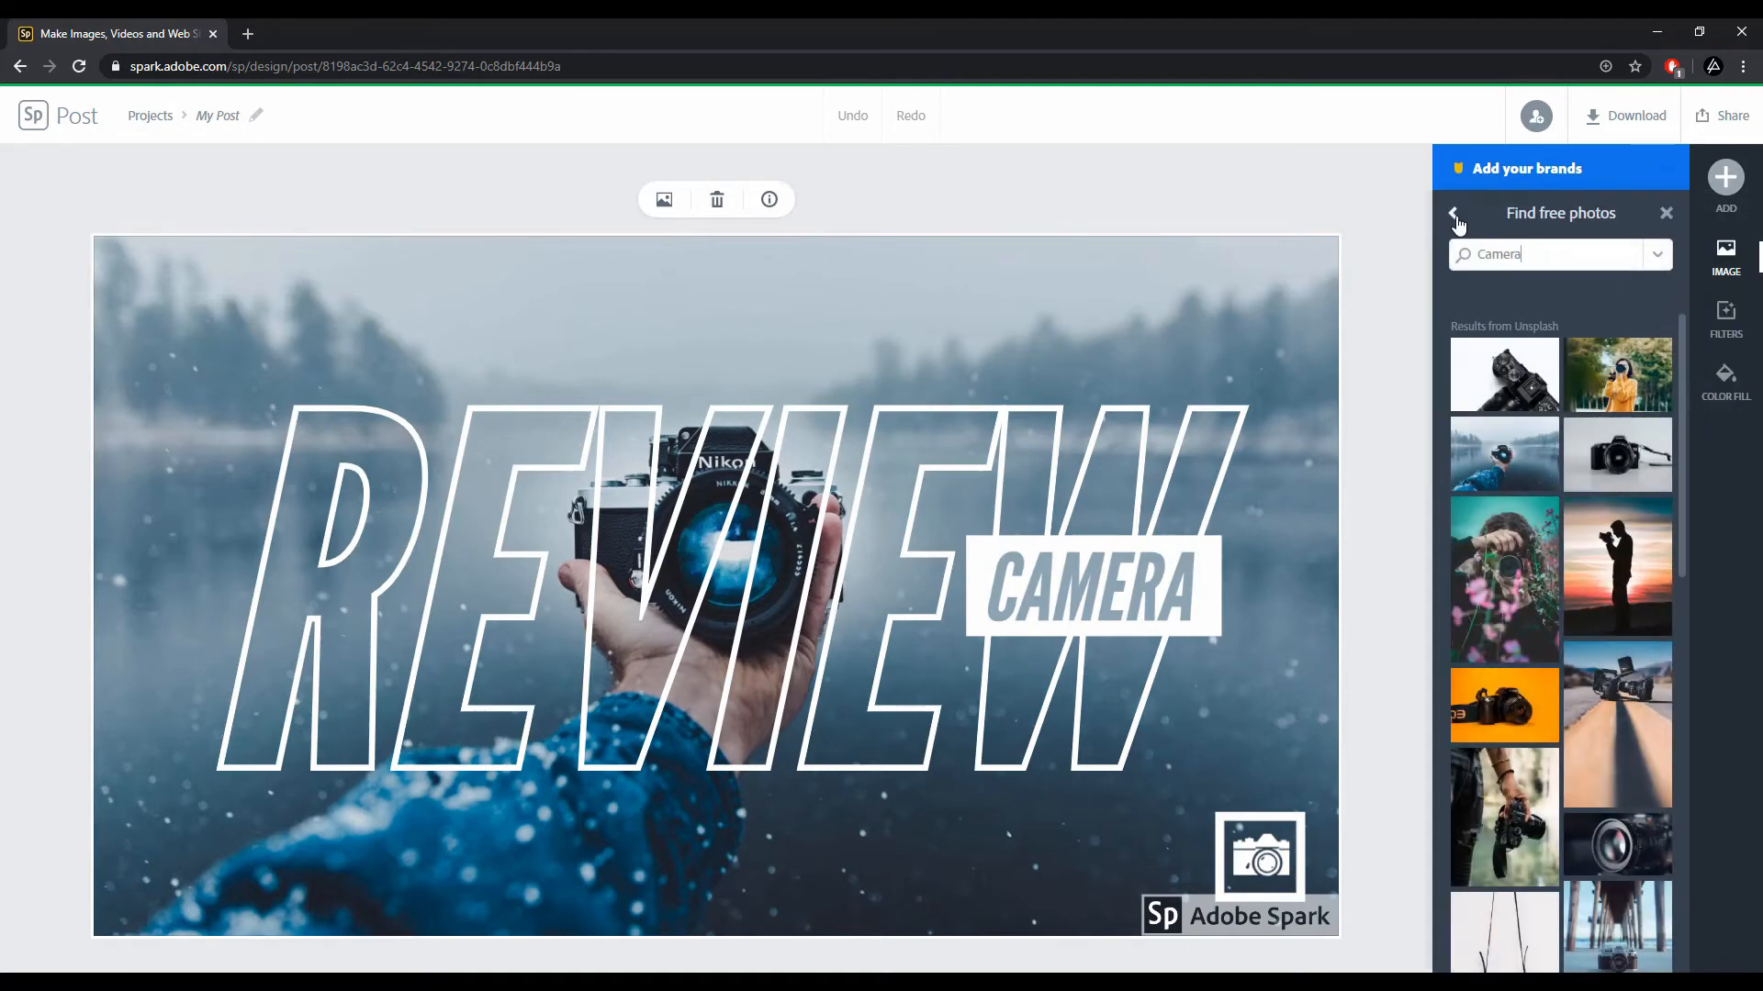
left_click(1455, 217)
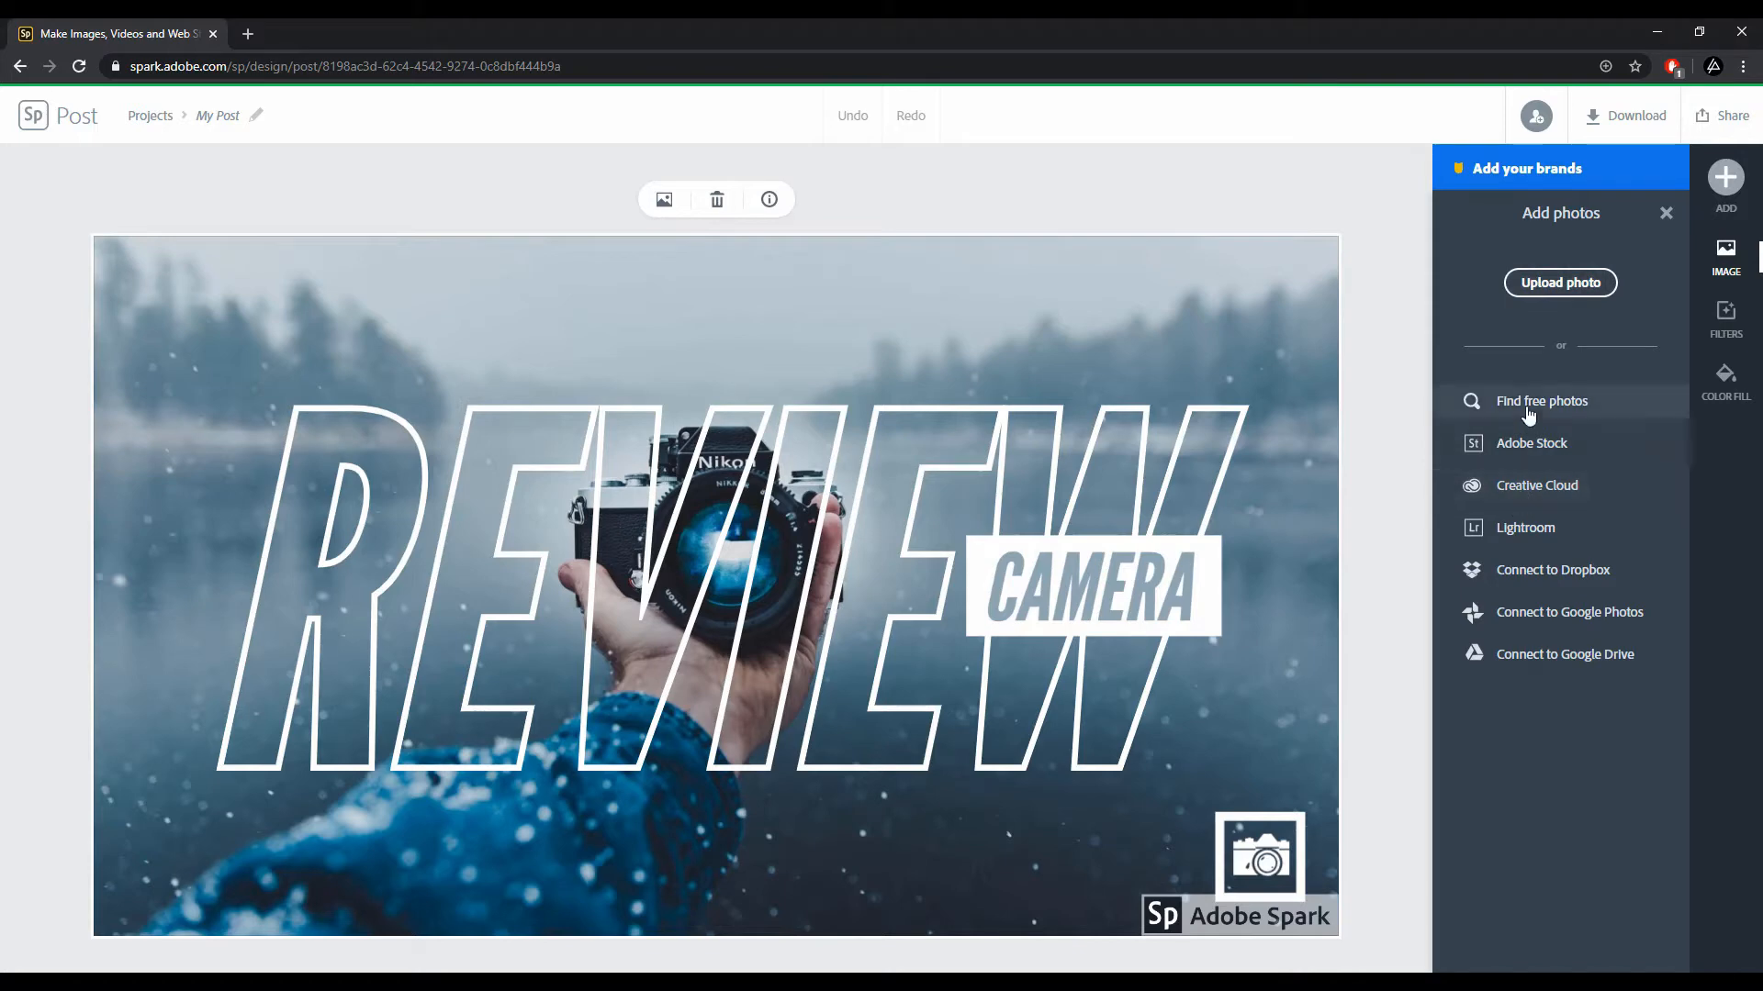
left_click(1528, 409)
left_click_drag(1525, 254, 1474, 264)
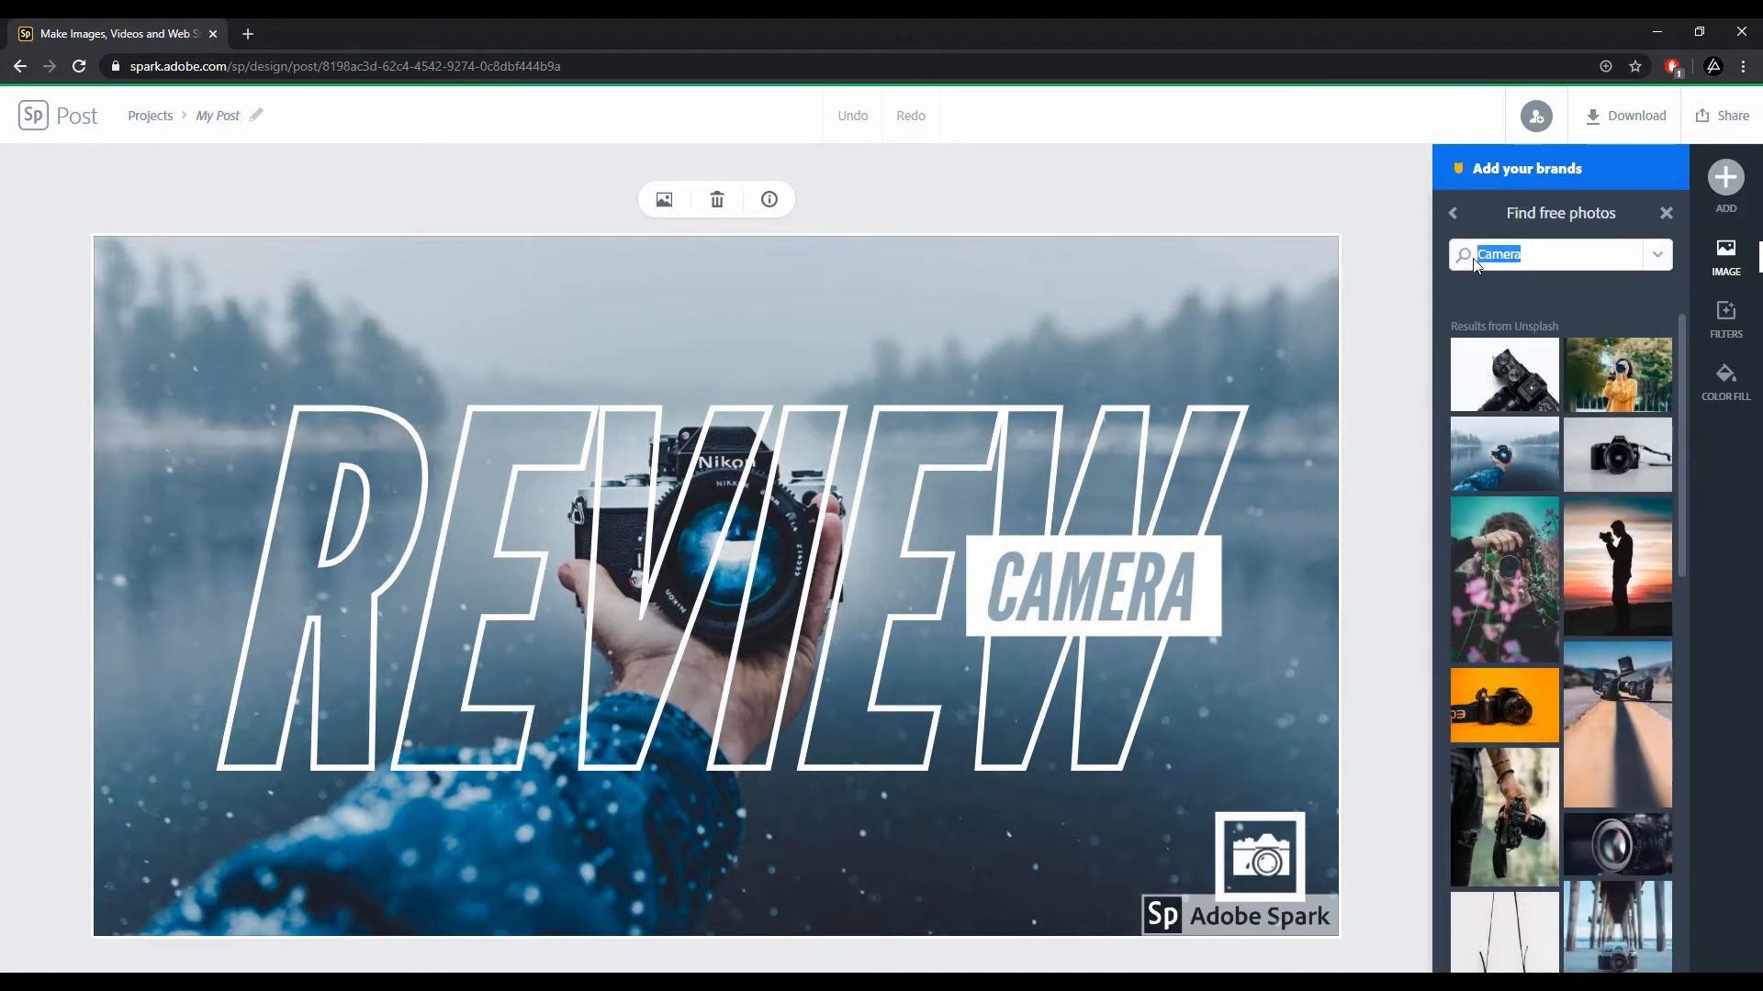
type("youtube")
key("Return")
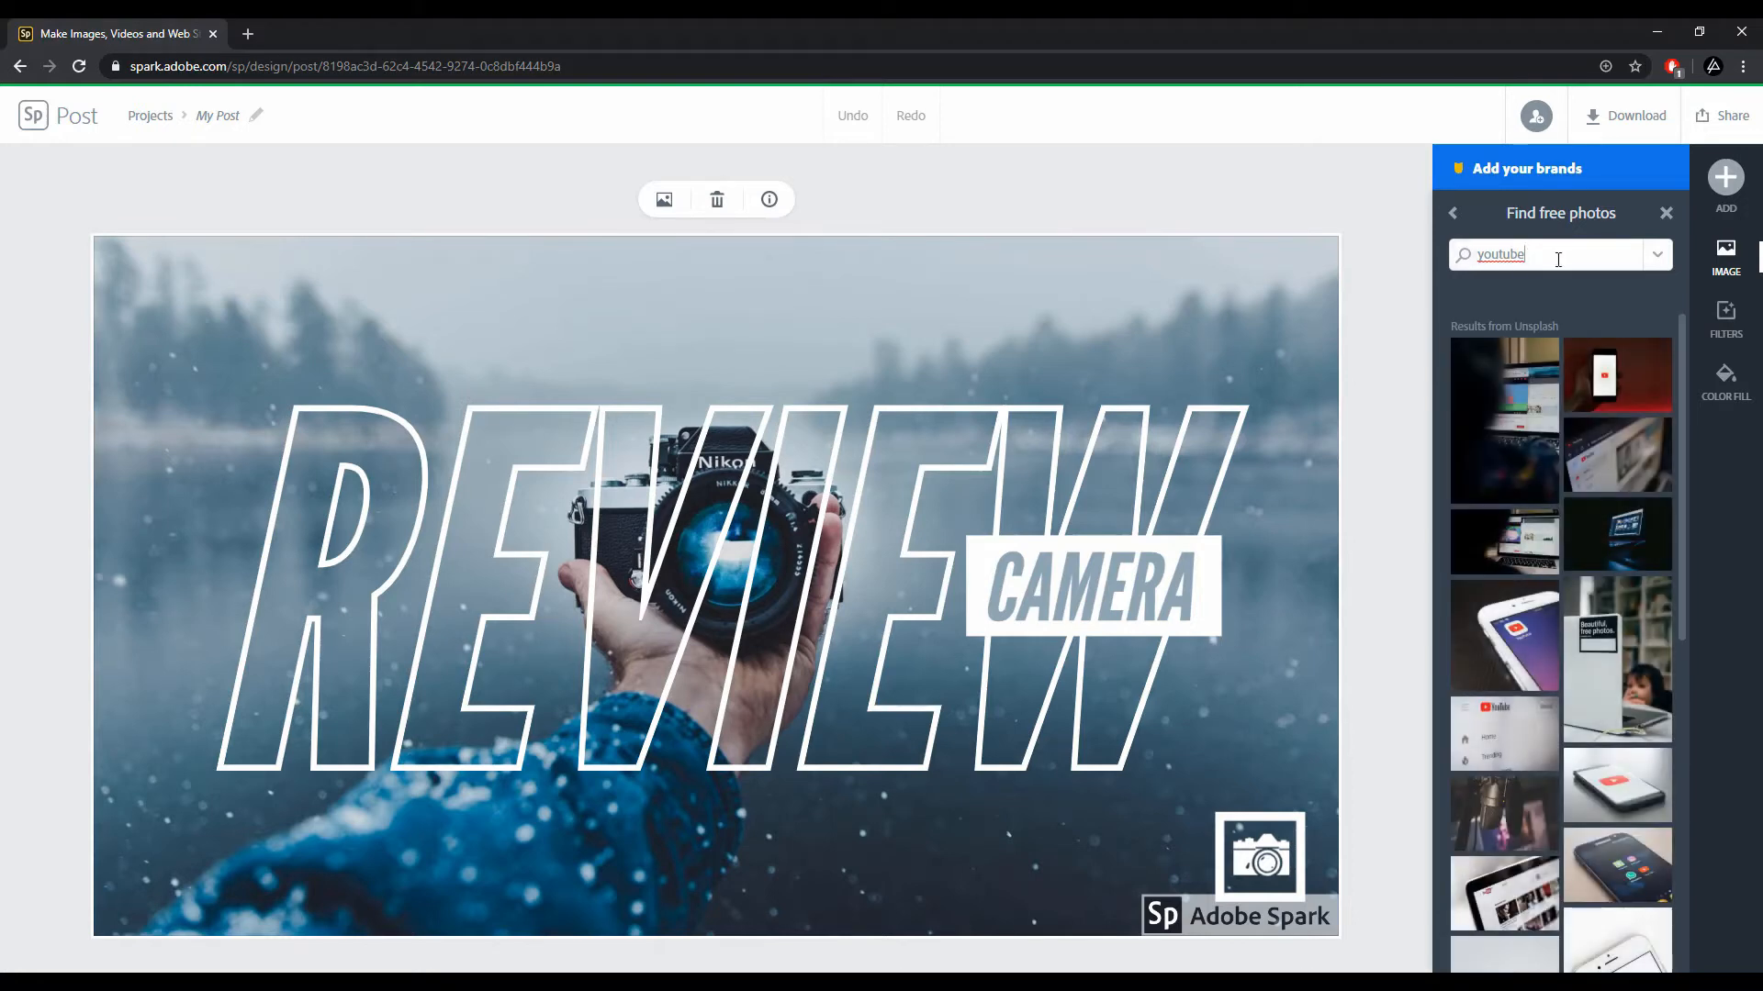
scroll(1561, 720, "down", 5)
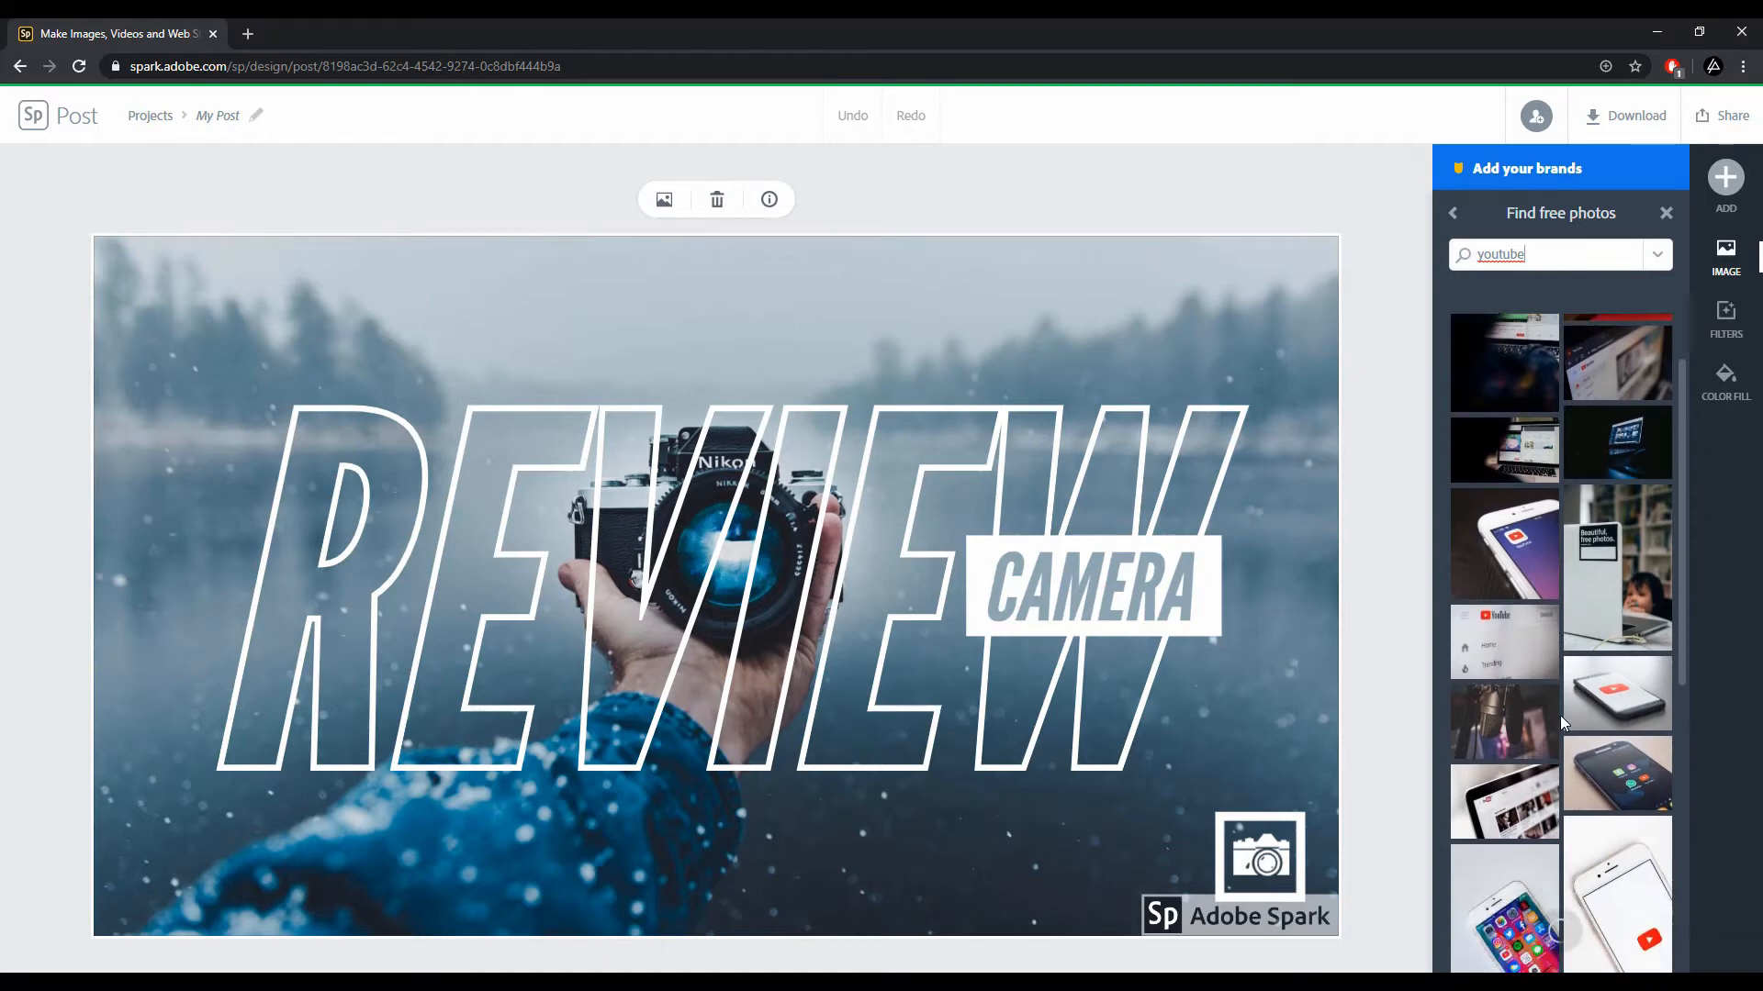
scroll(1567, 695, "down", 1)
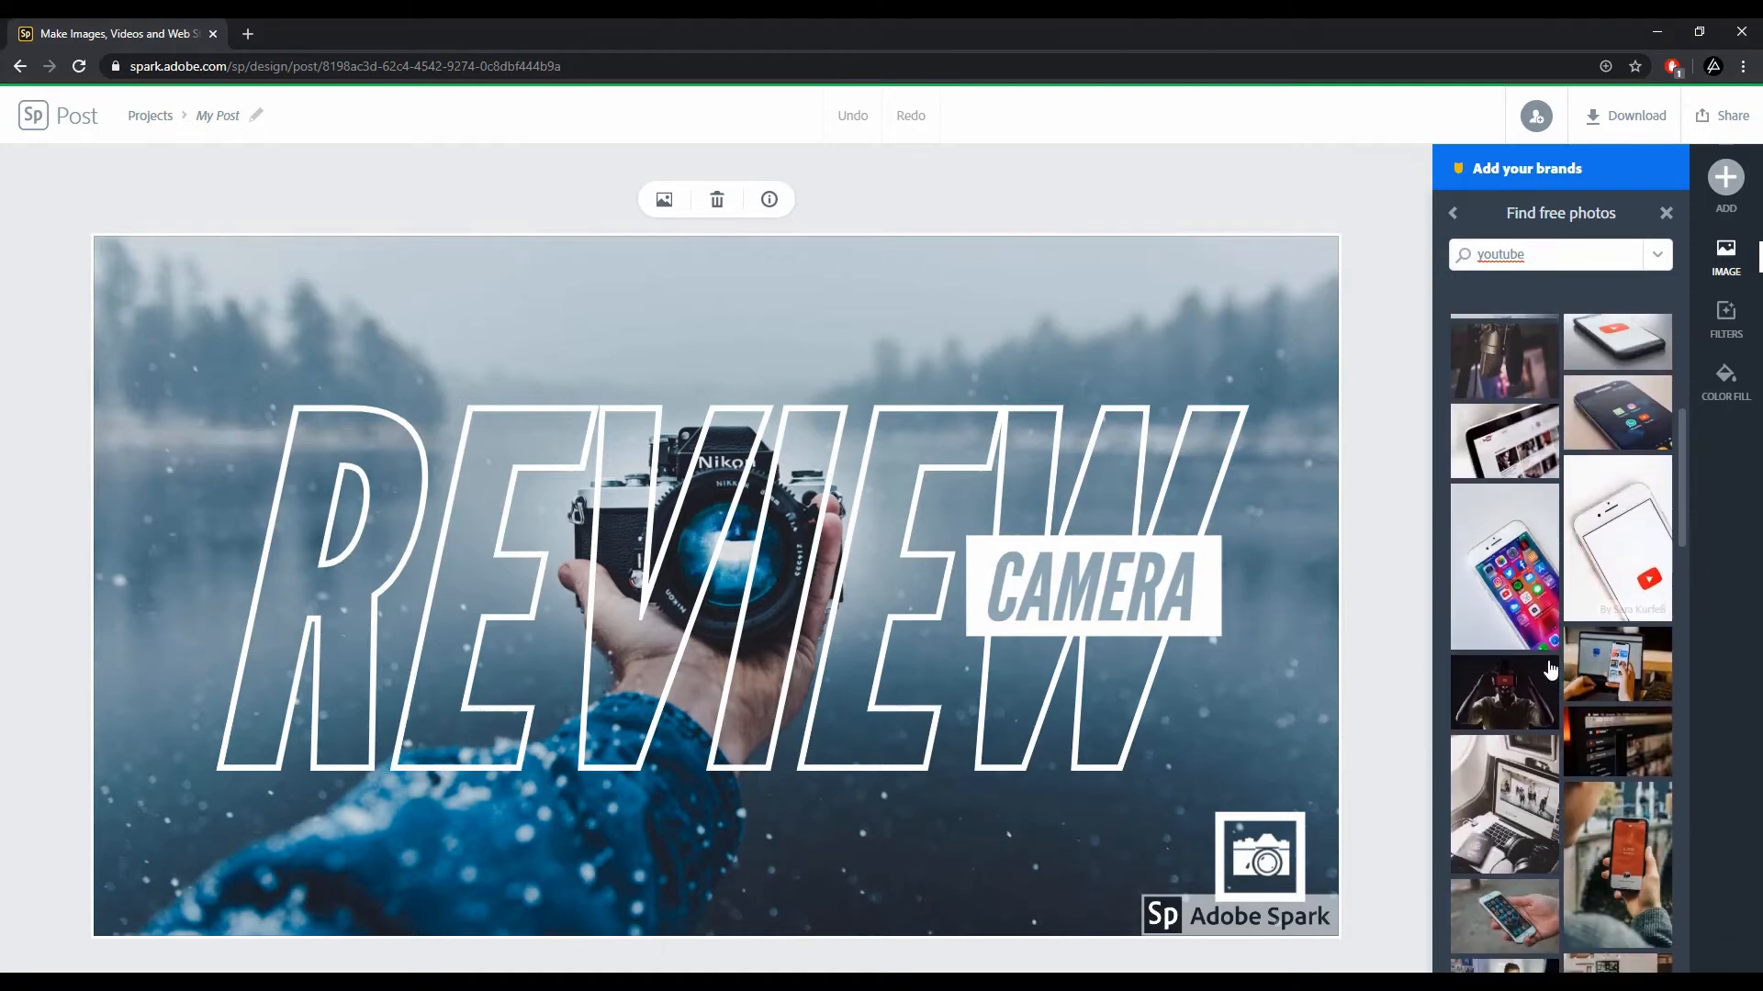
left_click(1506, 371)
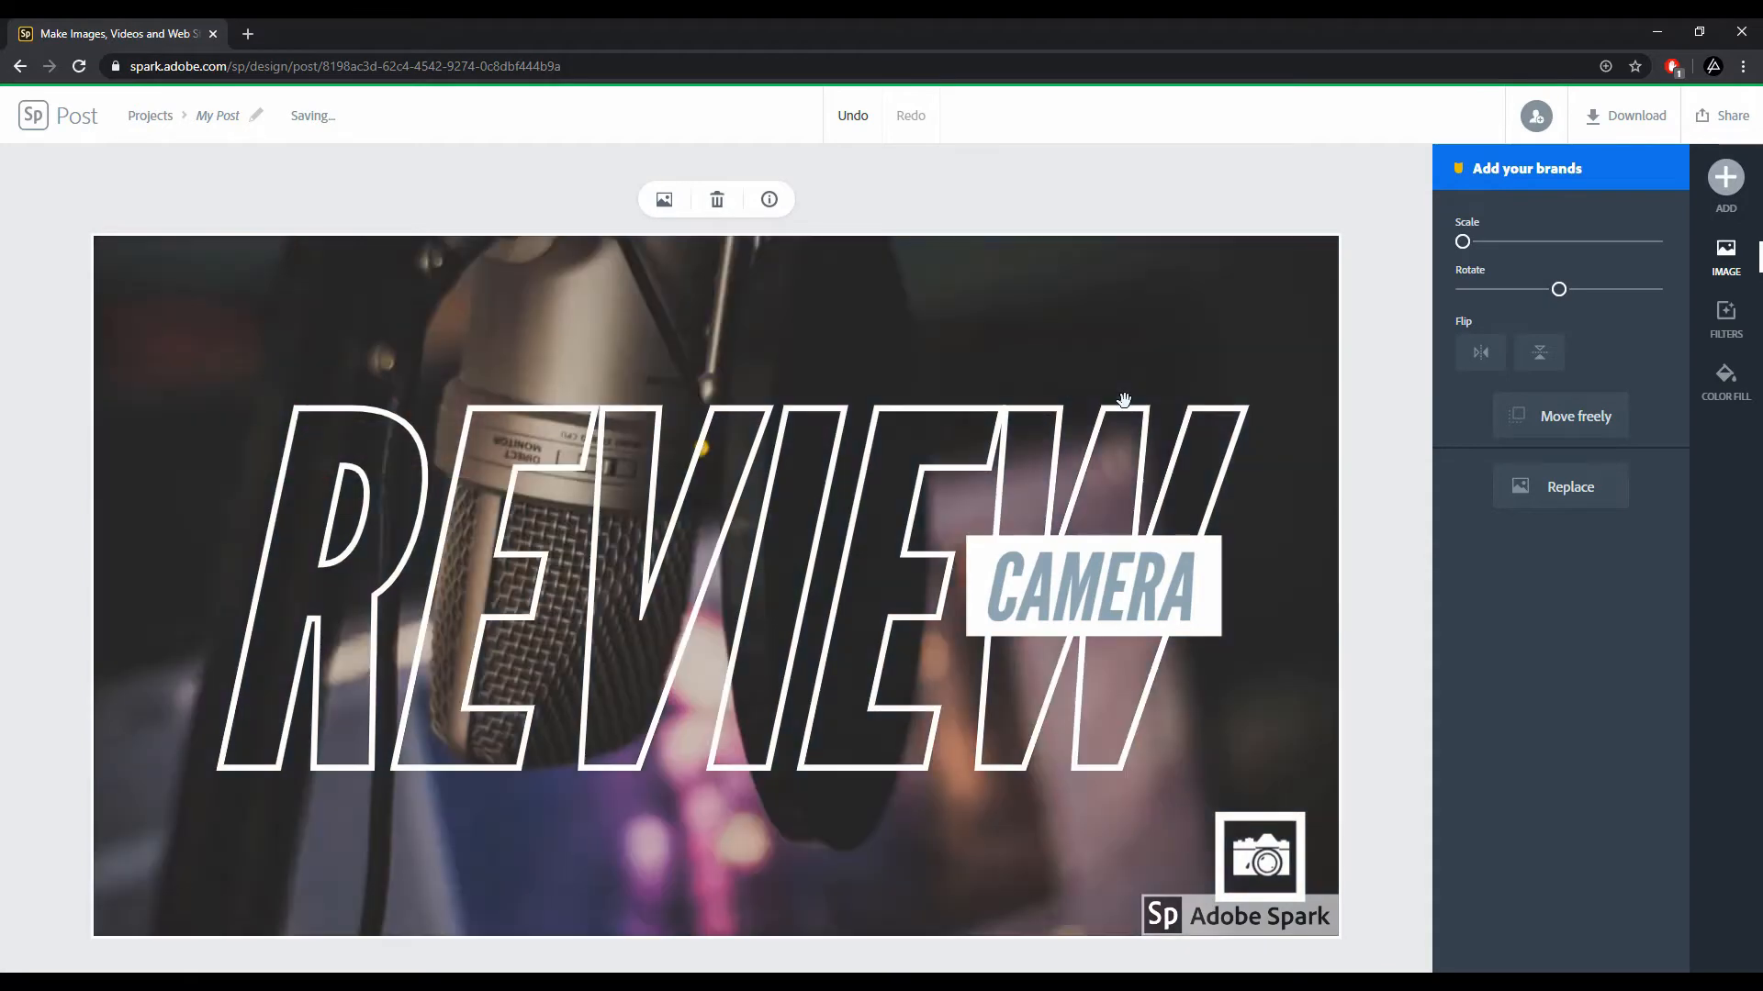
Step: Reposition the new background photo within the frame
mouse_move(1463, 243)
left_mouse_down()
mouse_move(1480, 245)
mouse_move(1443, 248)
left_mouse_up()
mouse_move(987, 699)
left_mouse_down()
mouse_move(987, 741)
mouse_move(990, 702)
left_mouse_up()
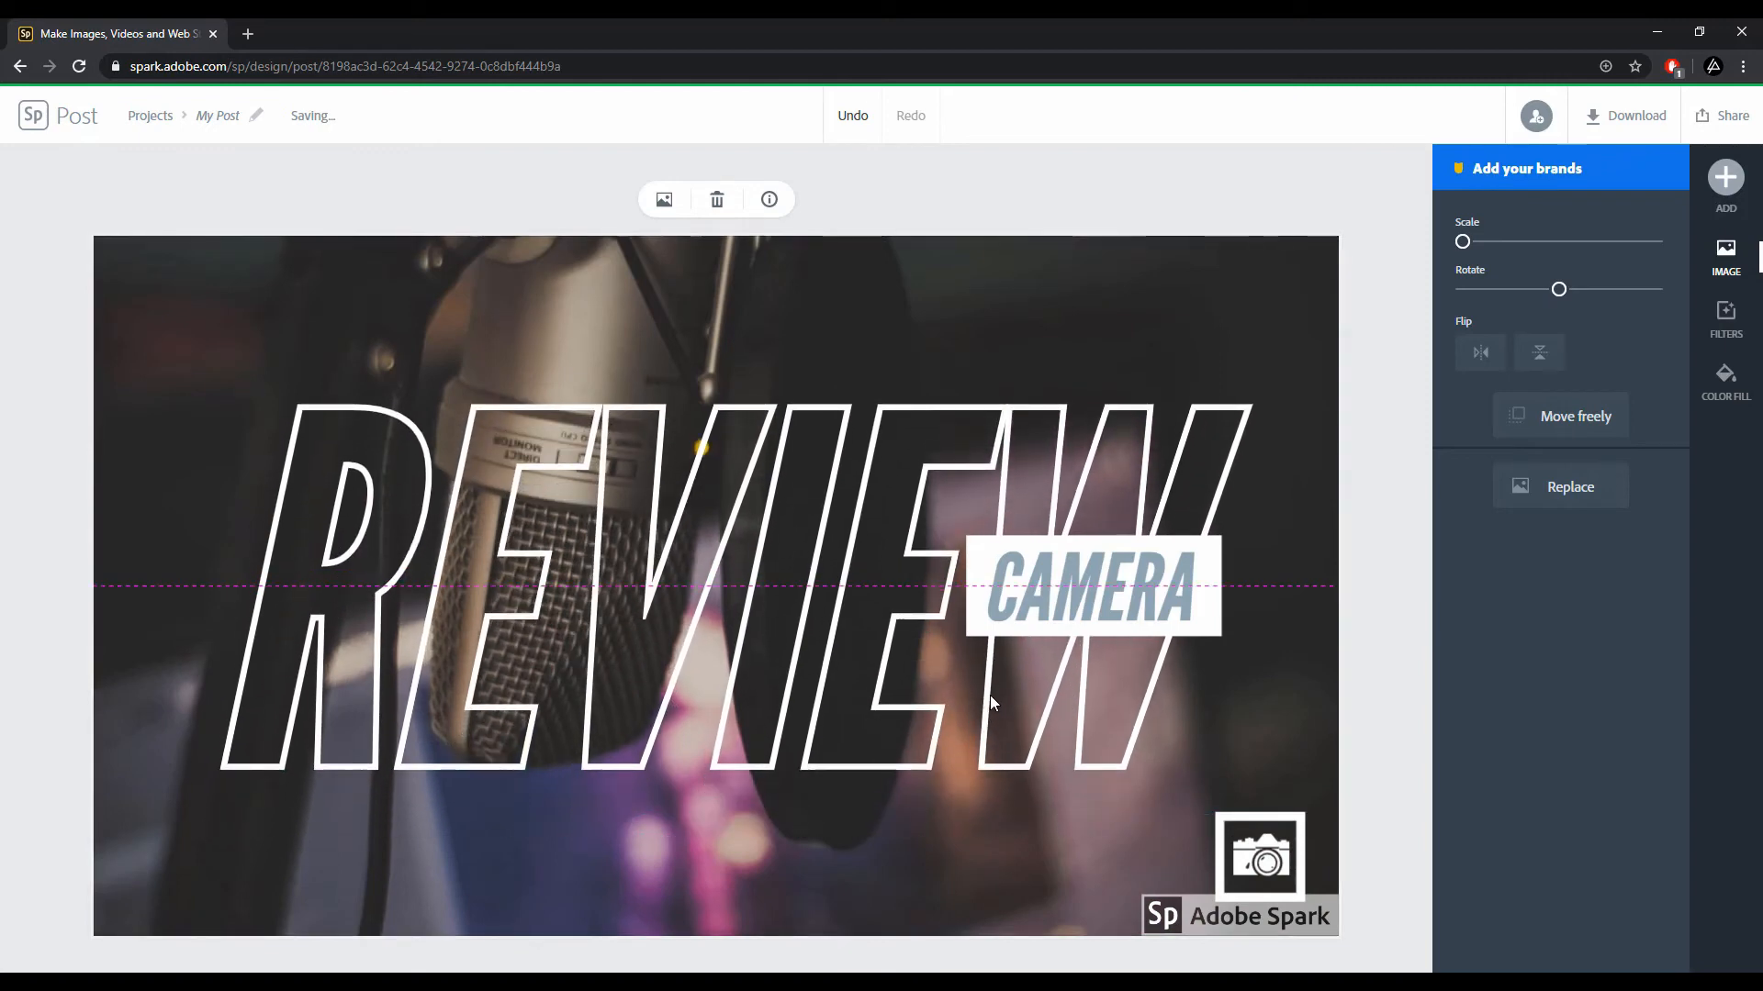
mouse_move(1209, 722)
left_mouse_down()
mouse_move(1204, 752)
mouse_move(1203, 732)
mouse_move(1223, 754)
mouse_move(1208, 756)
left_mouse_up()
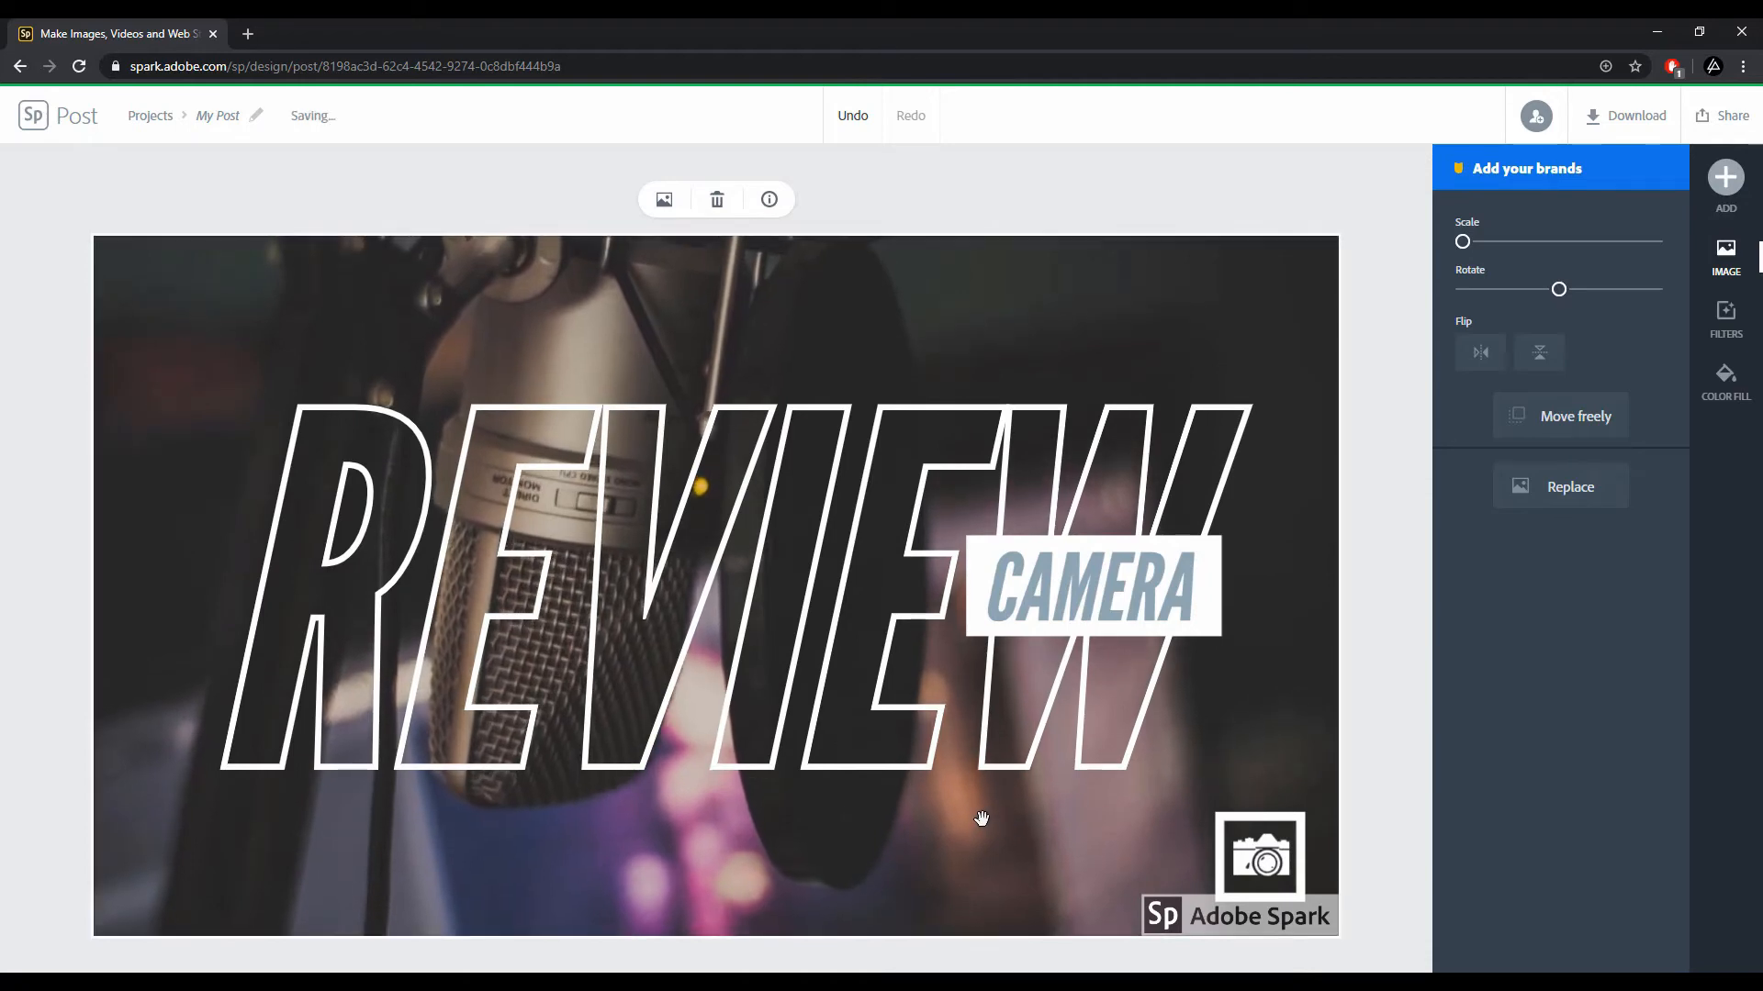
Step: Change the large outlined heading text from REVIEW to YOUTUBE
double_click(795, 650)
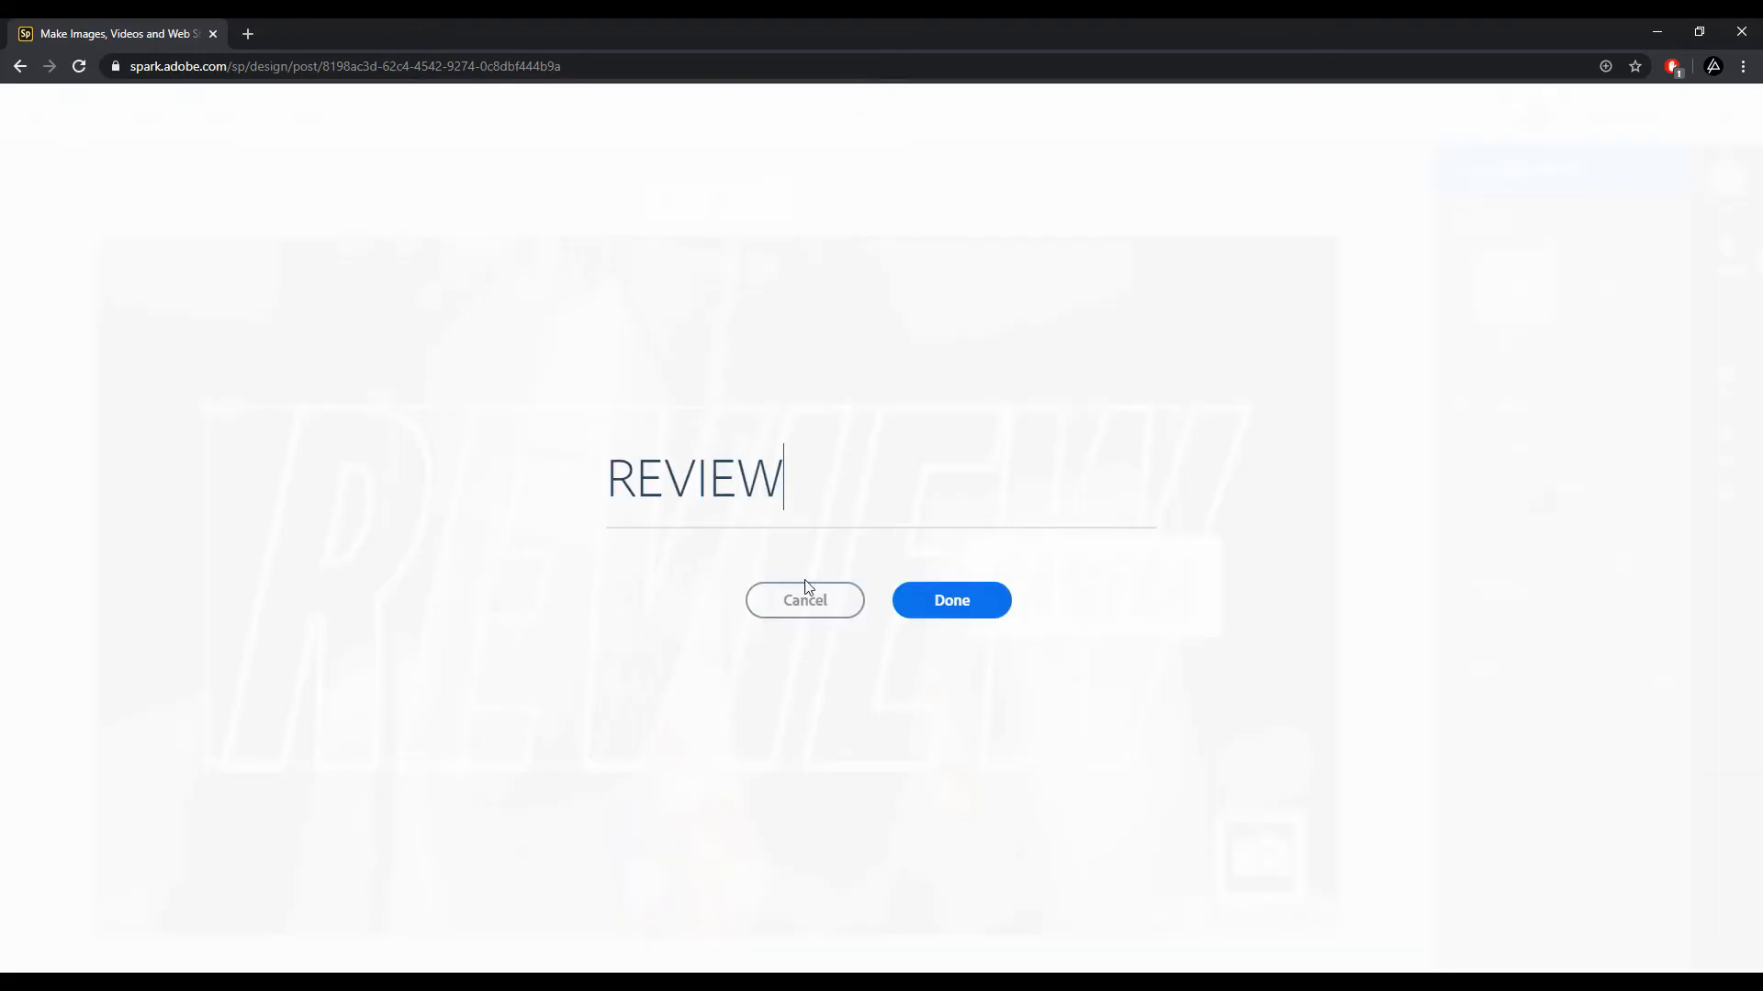
left_click_drag(754, 493, 595, 500)
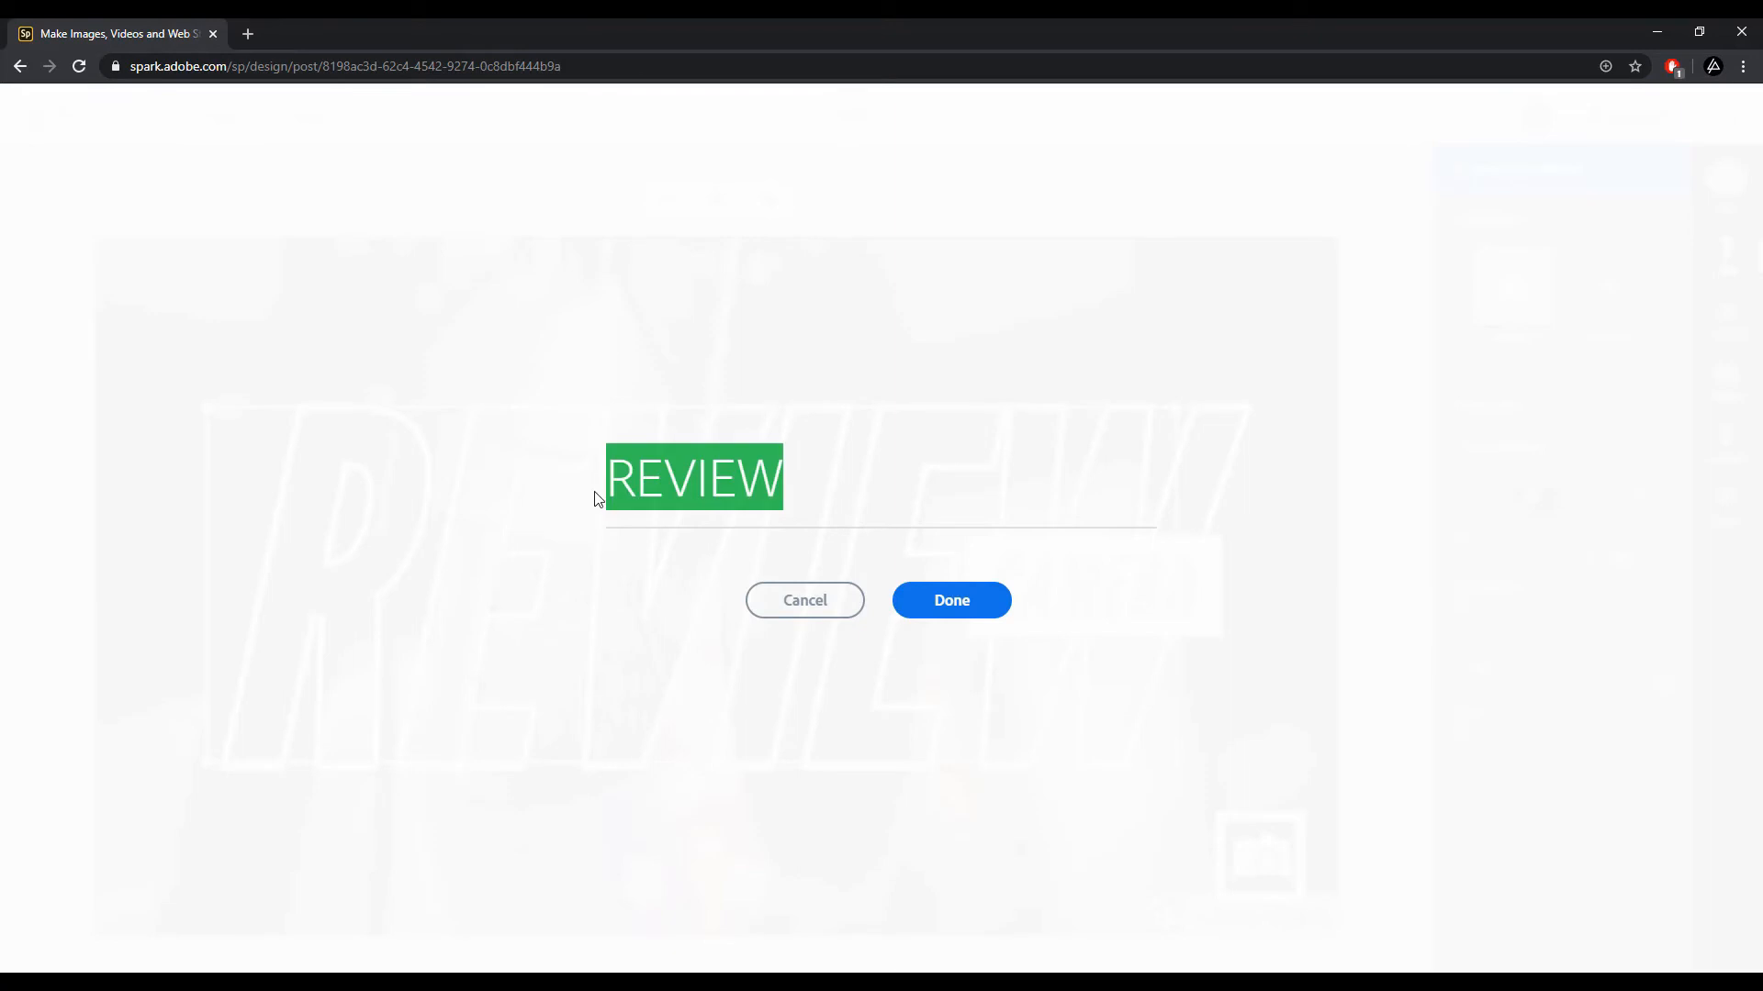
type("YOUTUB")
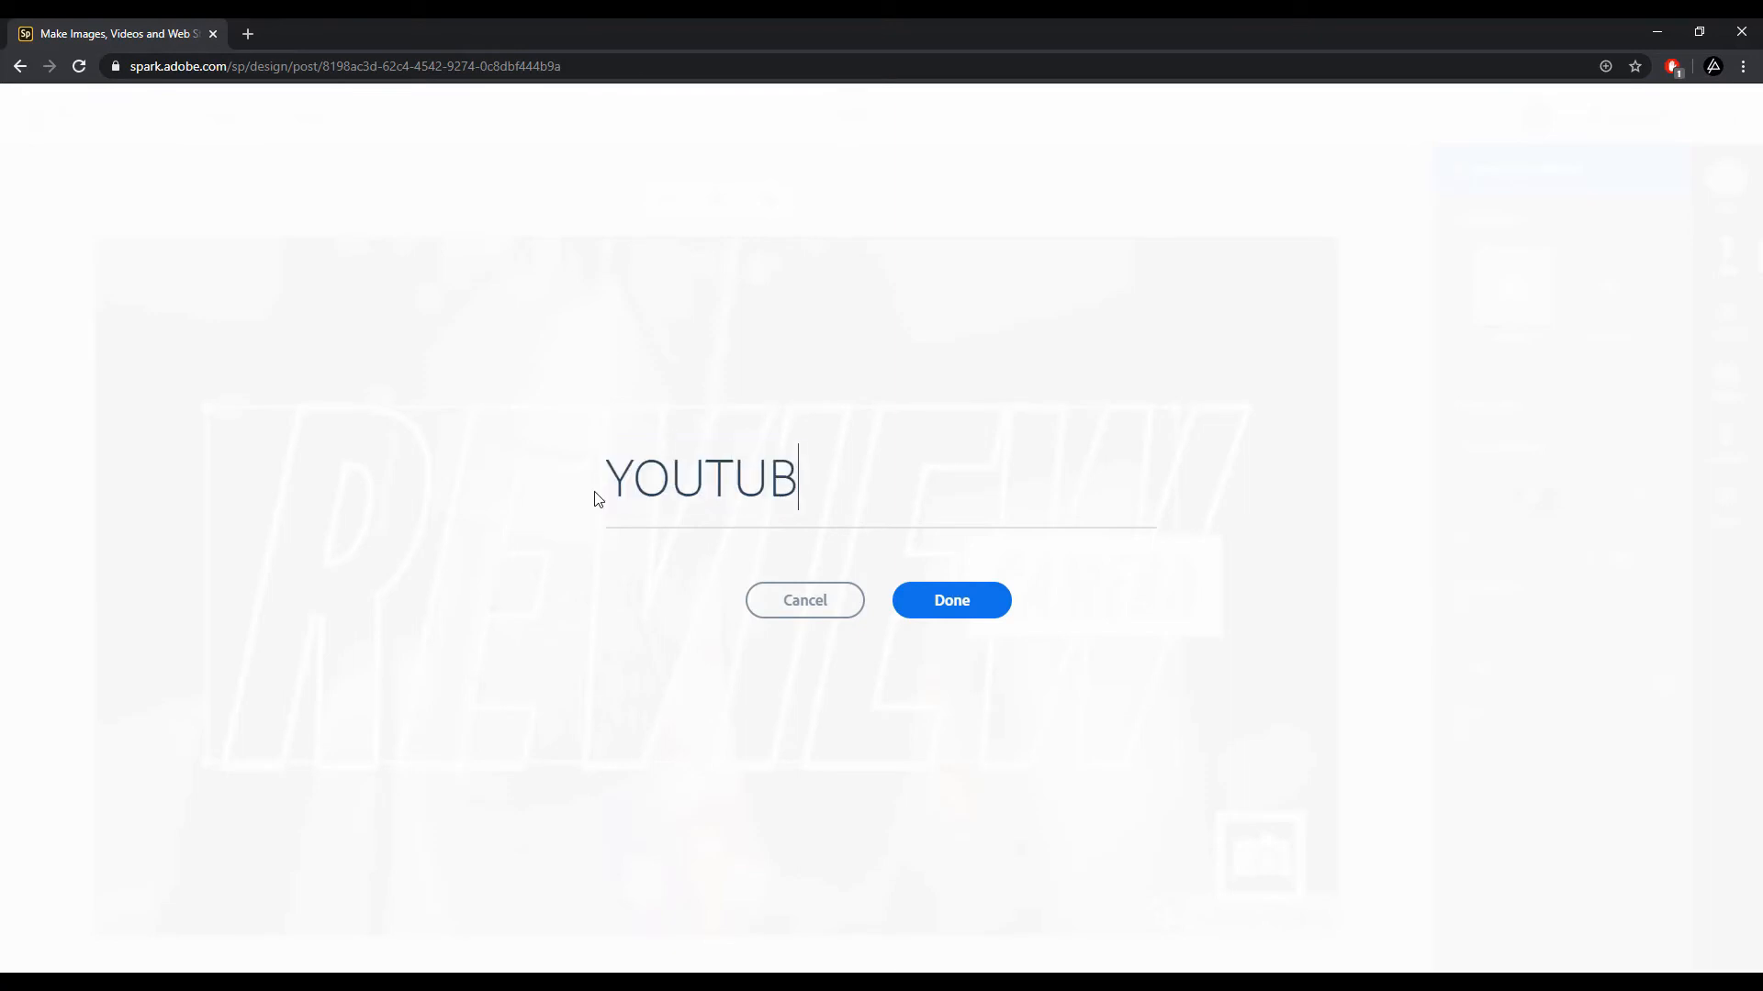
type("E")
left_click(940, 608)
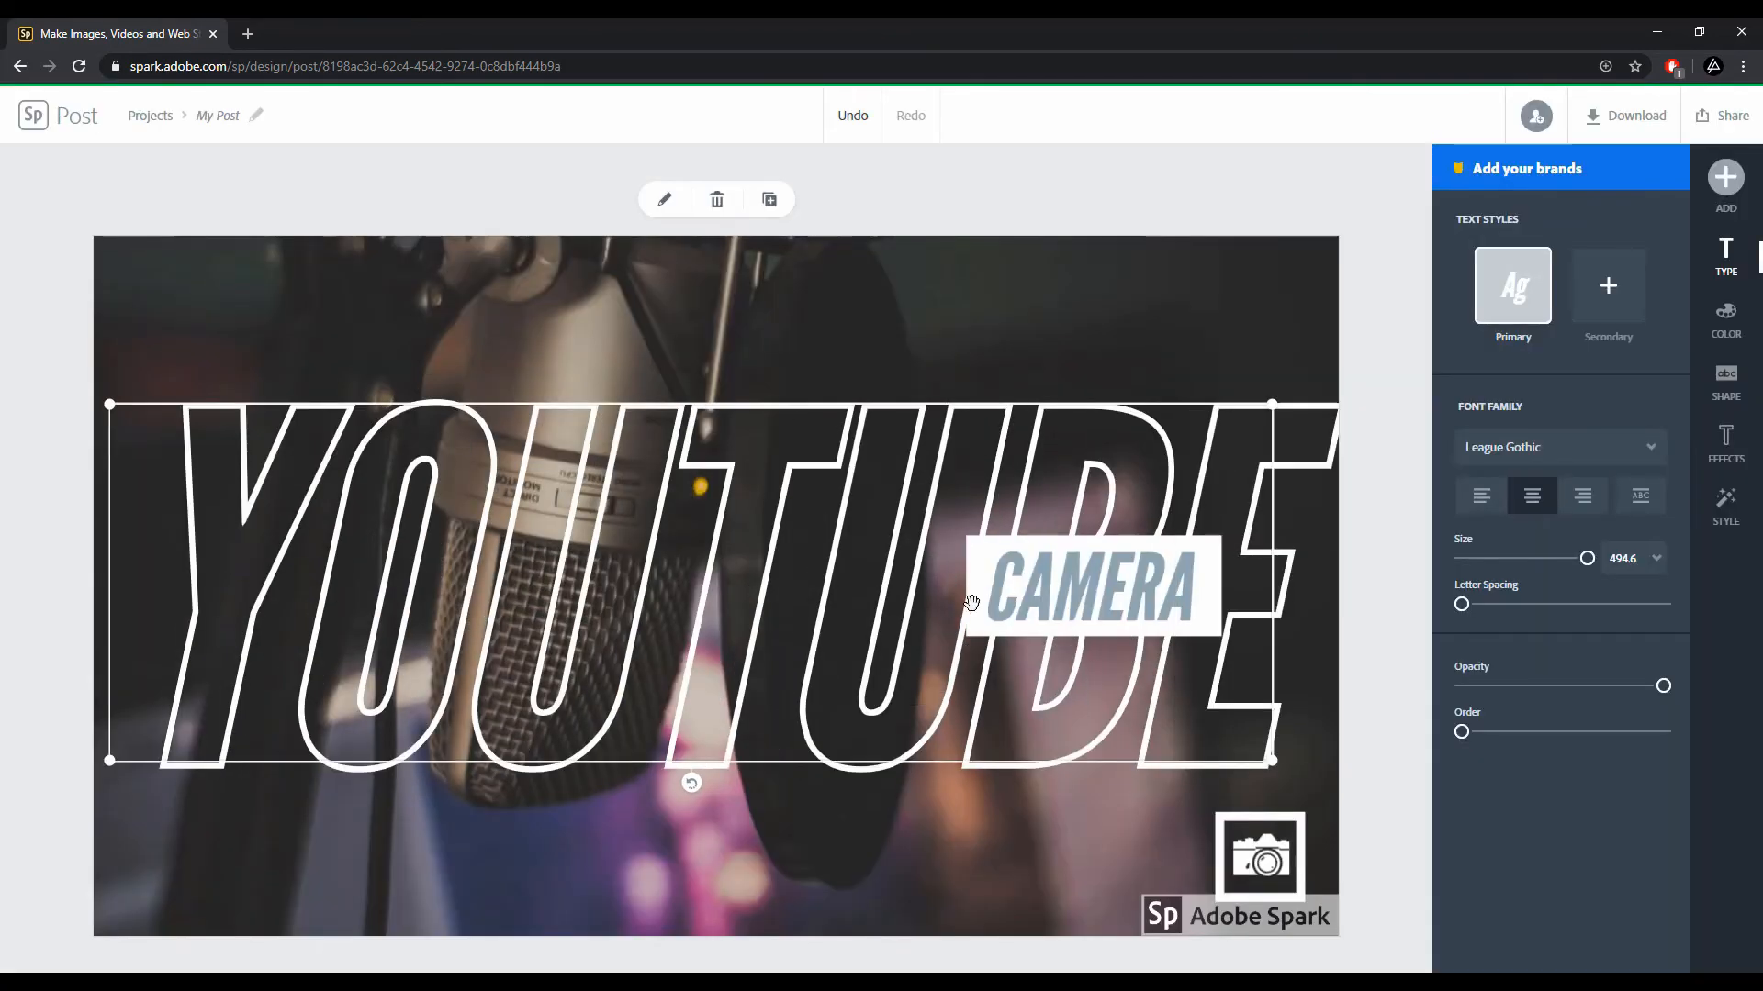
Step: Change the boxed subtitle text from CAMERA to THUMBNAIL
double_click(1067, 598)
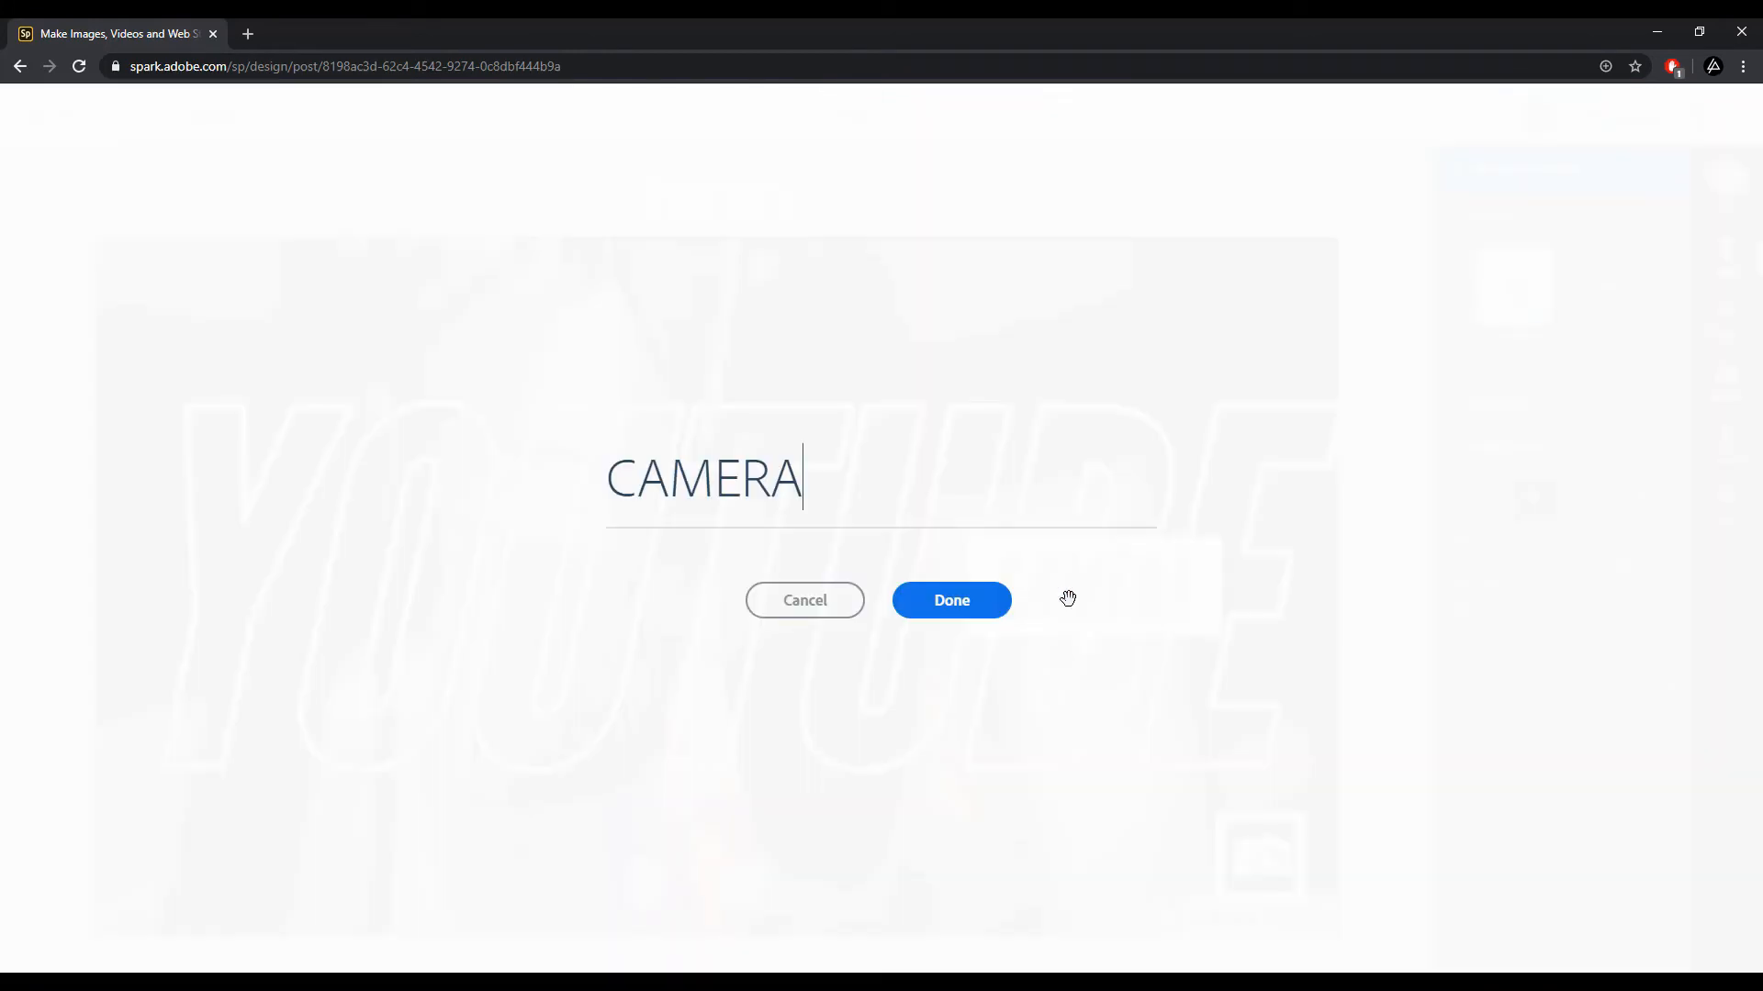
left_click_drag(818, 499, 501, 491)
type("T")
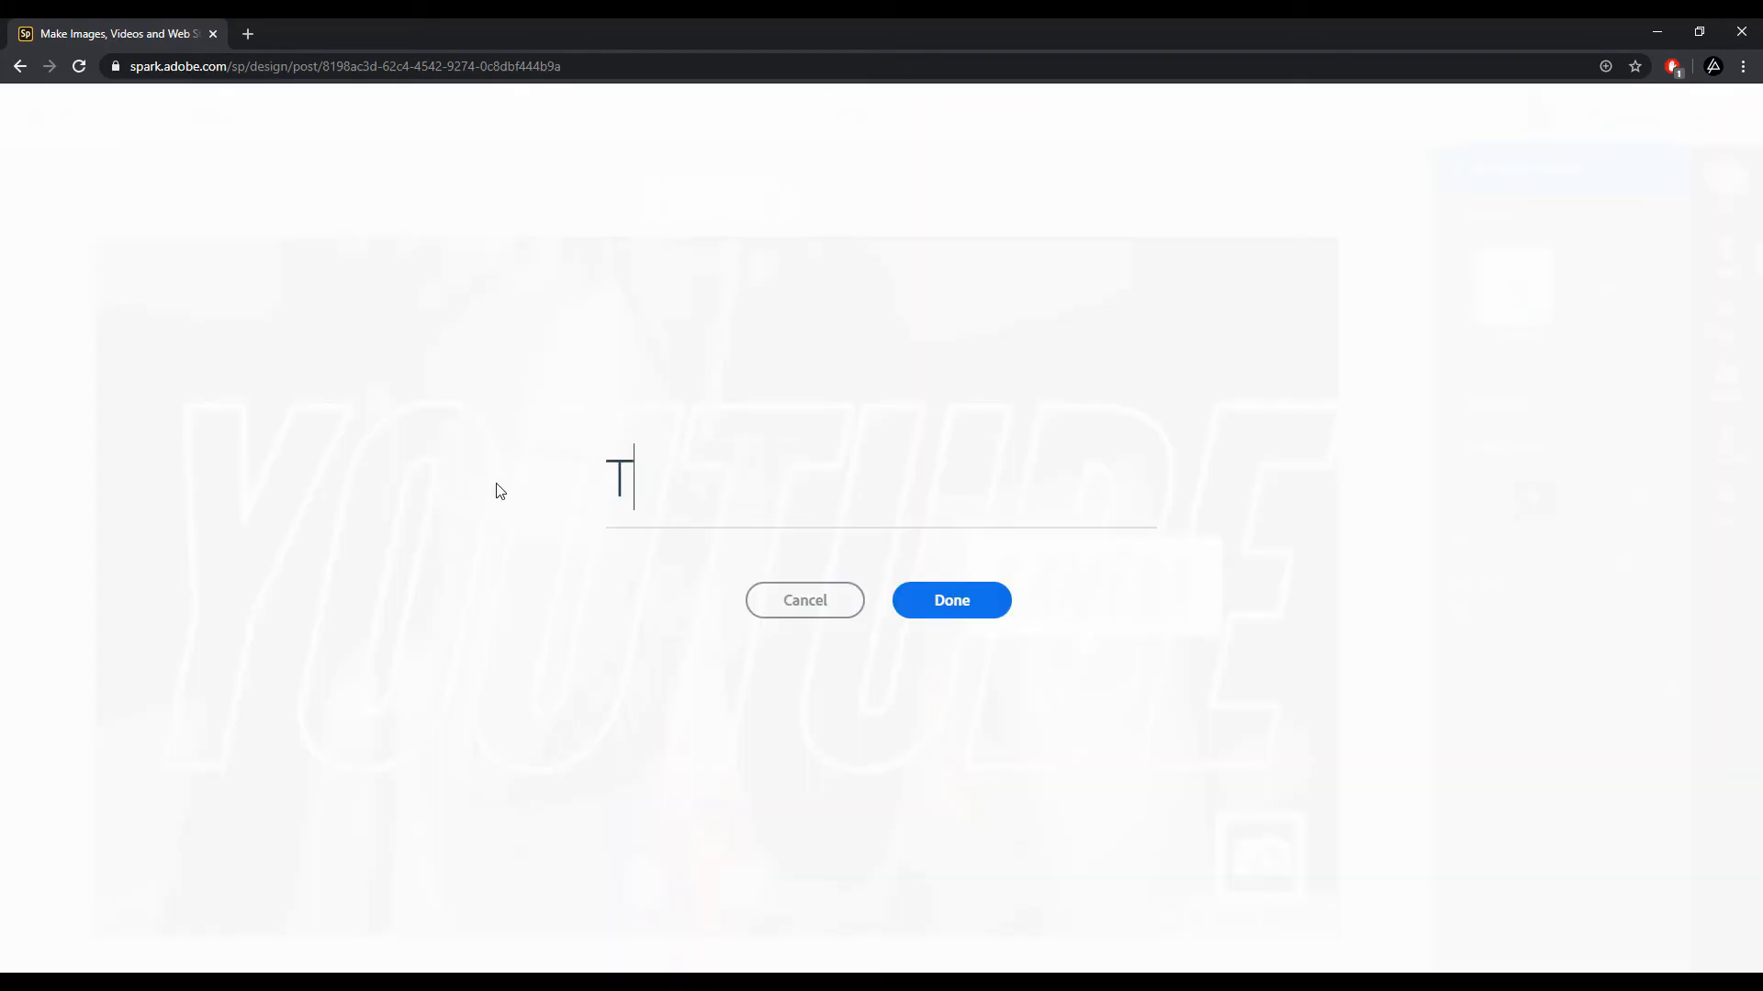
type("HUMBNAIL")
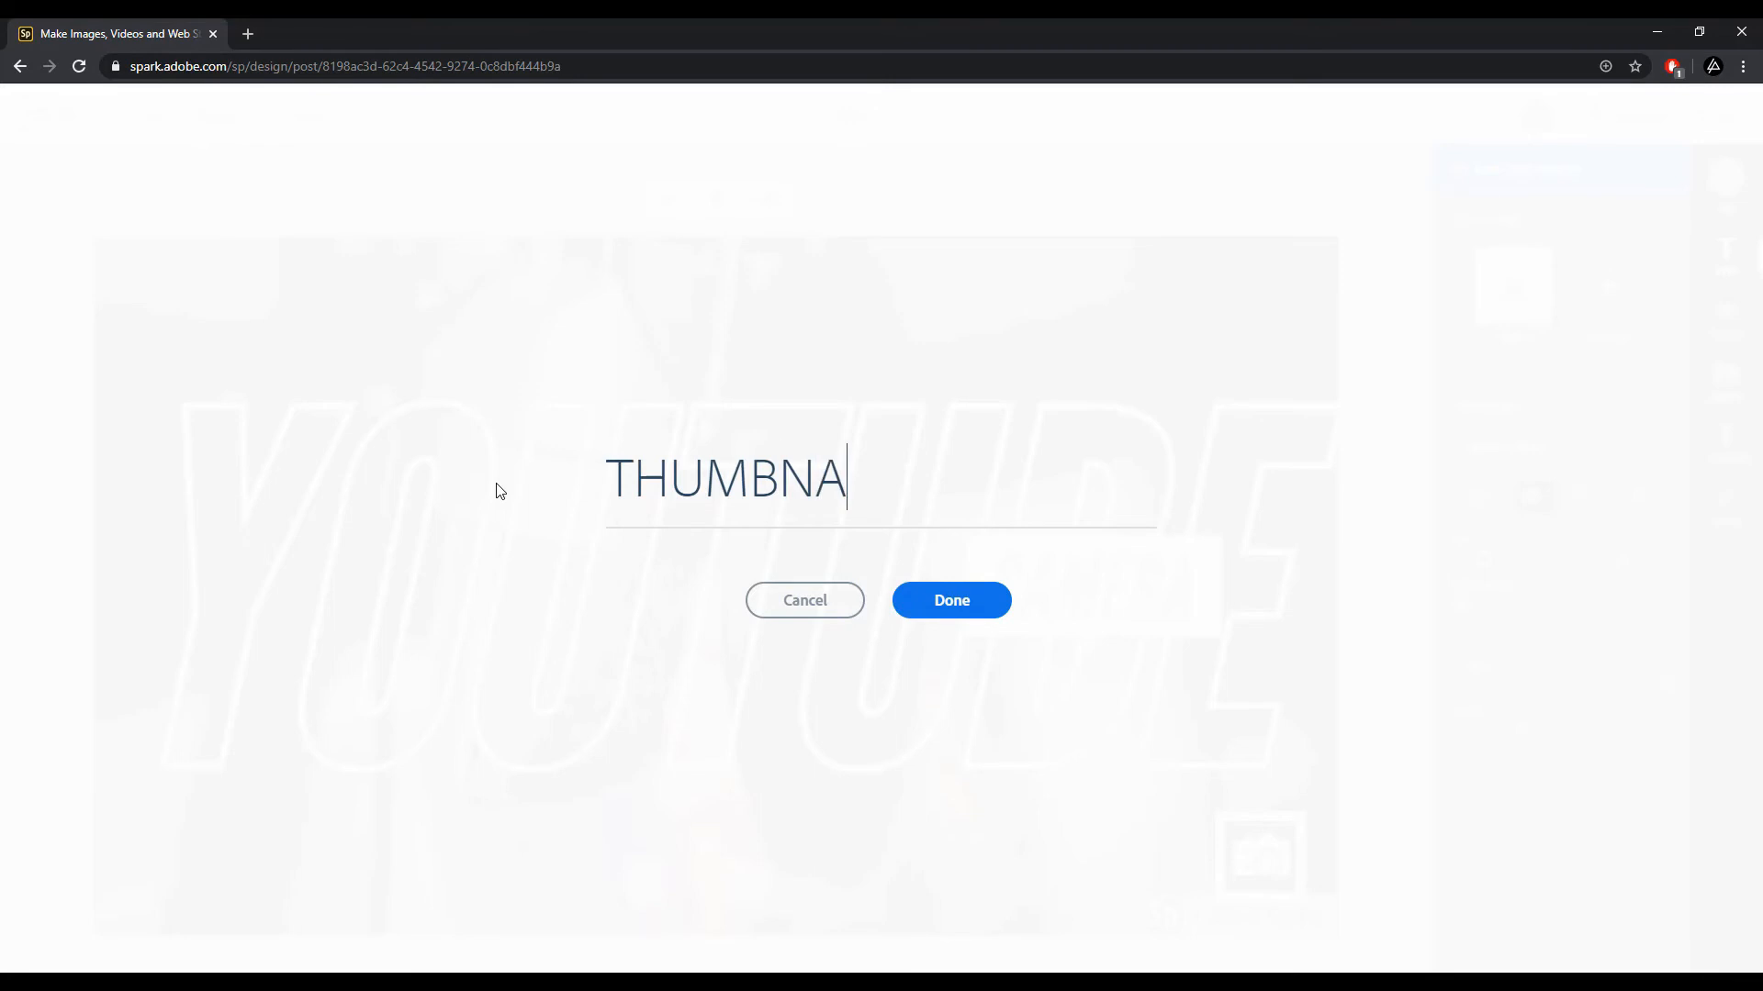
left_click(909, 601)
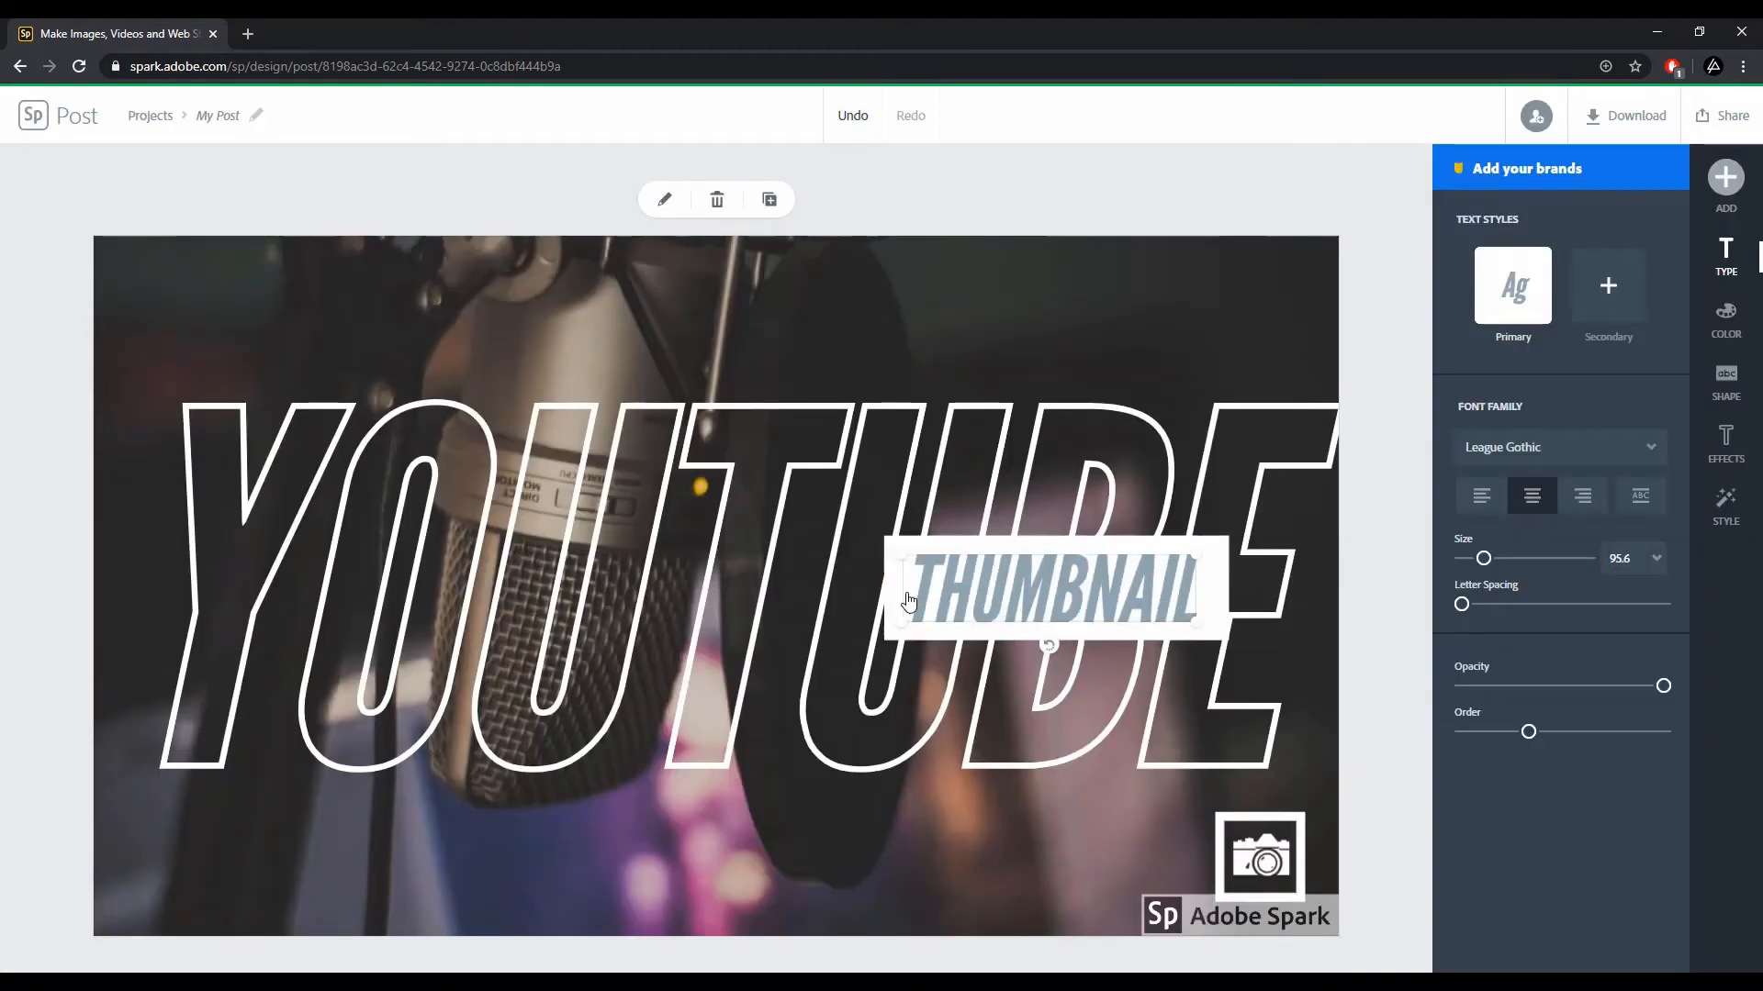
Step: Scale the YOUTUBE heading down to about size 412 and move it toward the centre
left_click(614, 633)
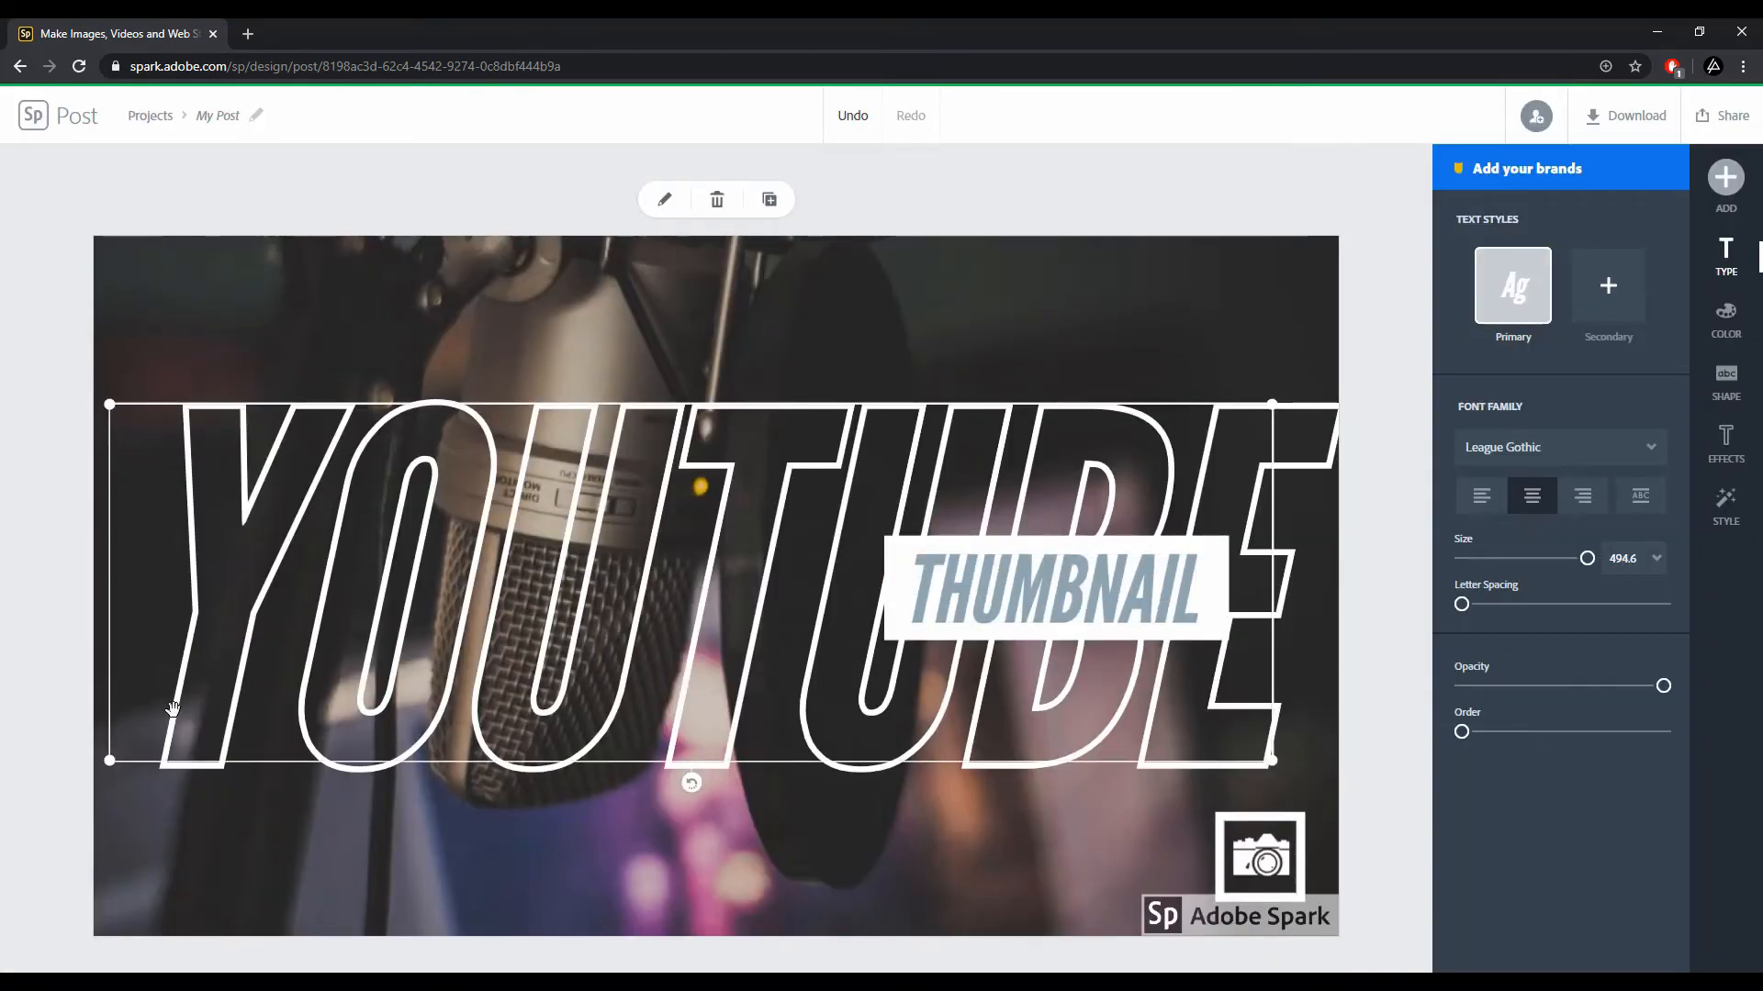
left_click_drag(112, 767, 302, 702)
left_click_drag(817, 574, 720, 618)
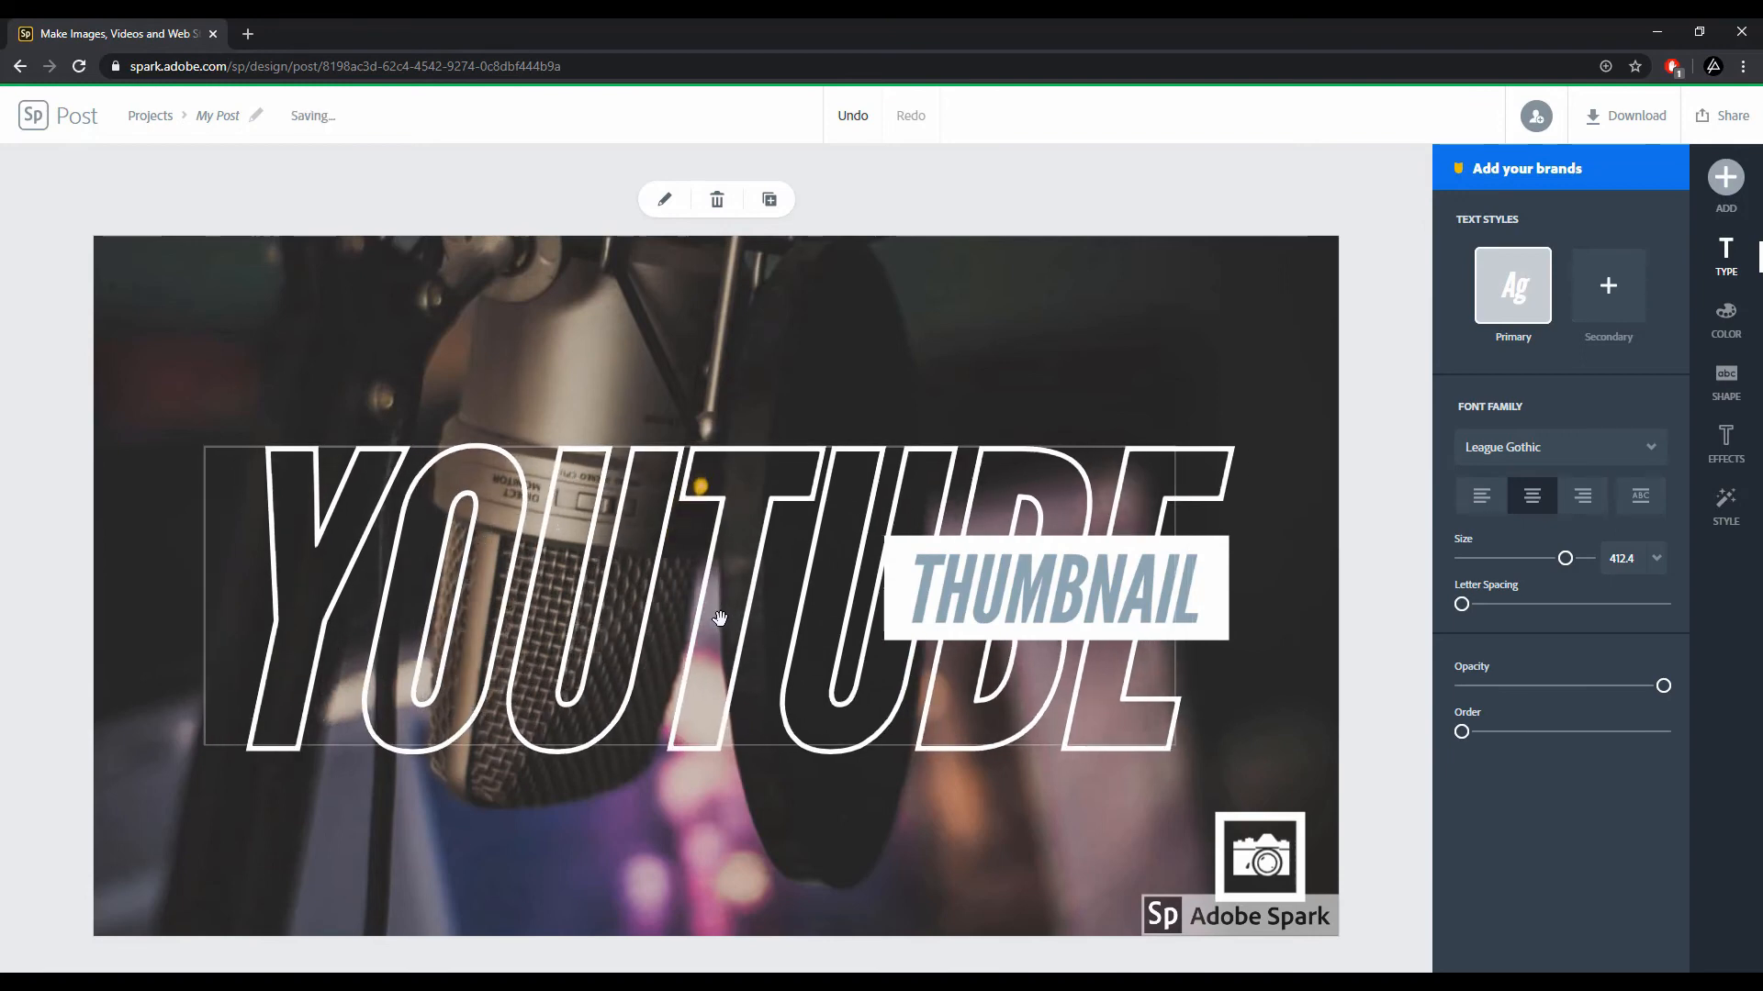
Step: Scale the THUMBNAIL label down to about size 82 and move it slightly left and down
left_click(947, 592)
left_click_drag(1193, 632, 1148, 633)
mouse_move(1047, 597)
left_mouse_down()
mouse_move(980, 612)
mouse_move(1019, 610)
left_mouse_up()
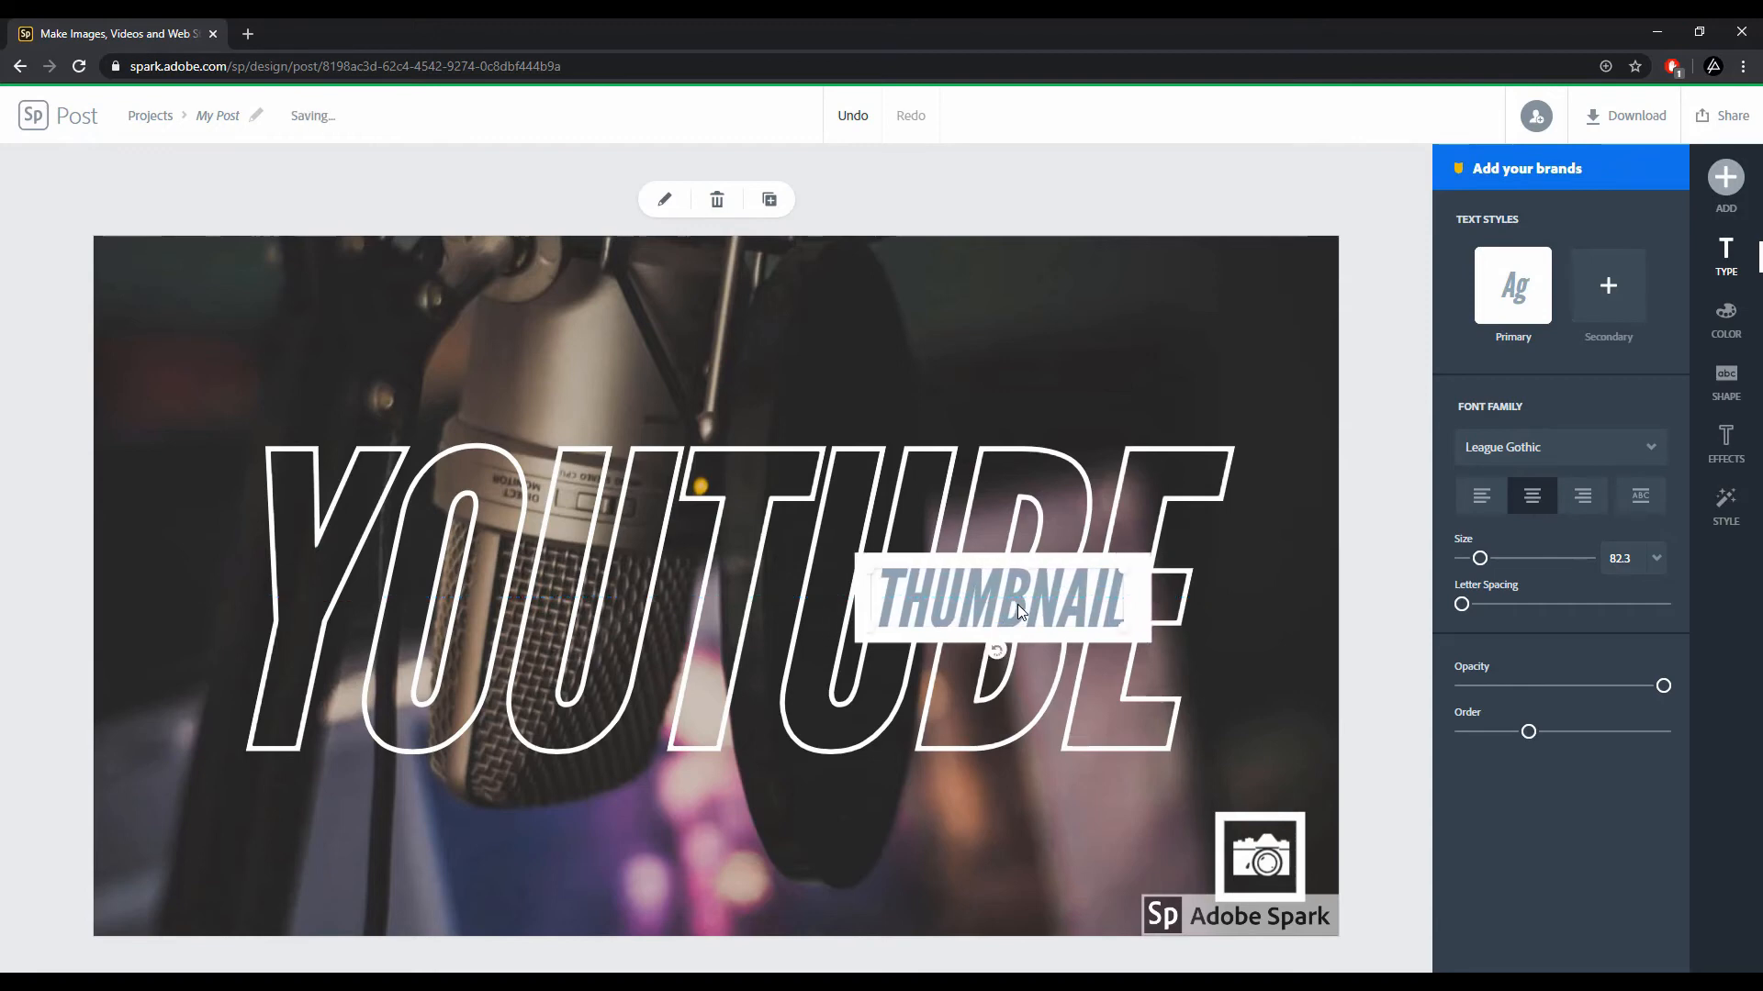
Step: Select the camera icon in the lower-right corner and delete it
left_click(1091, 824)
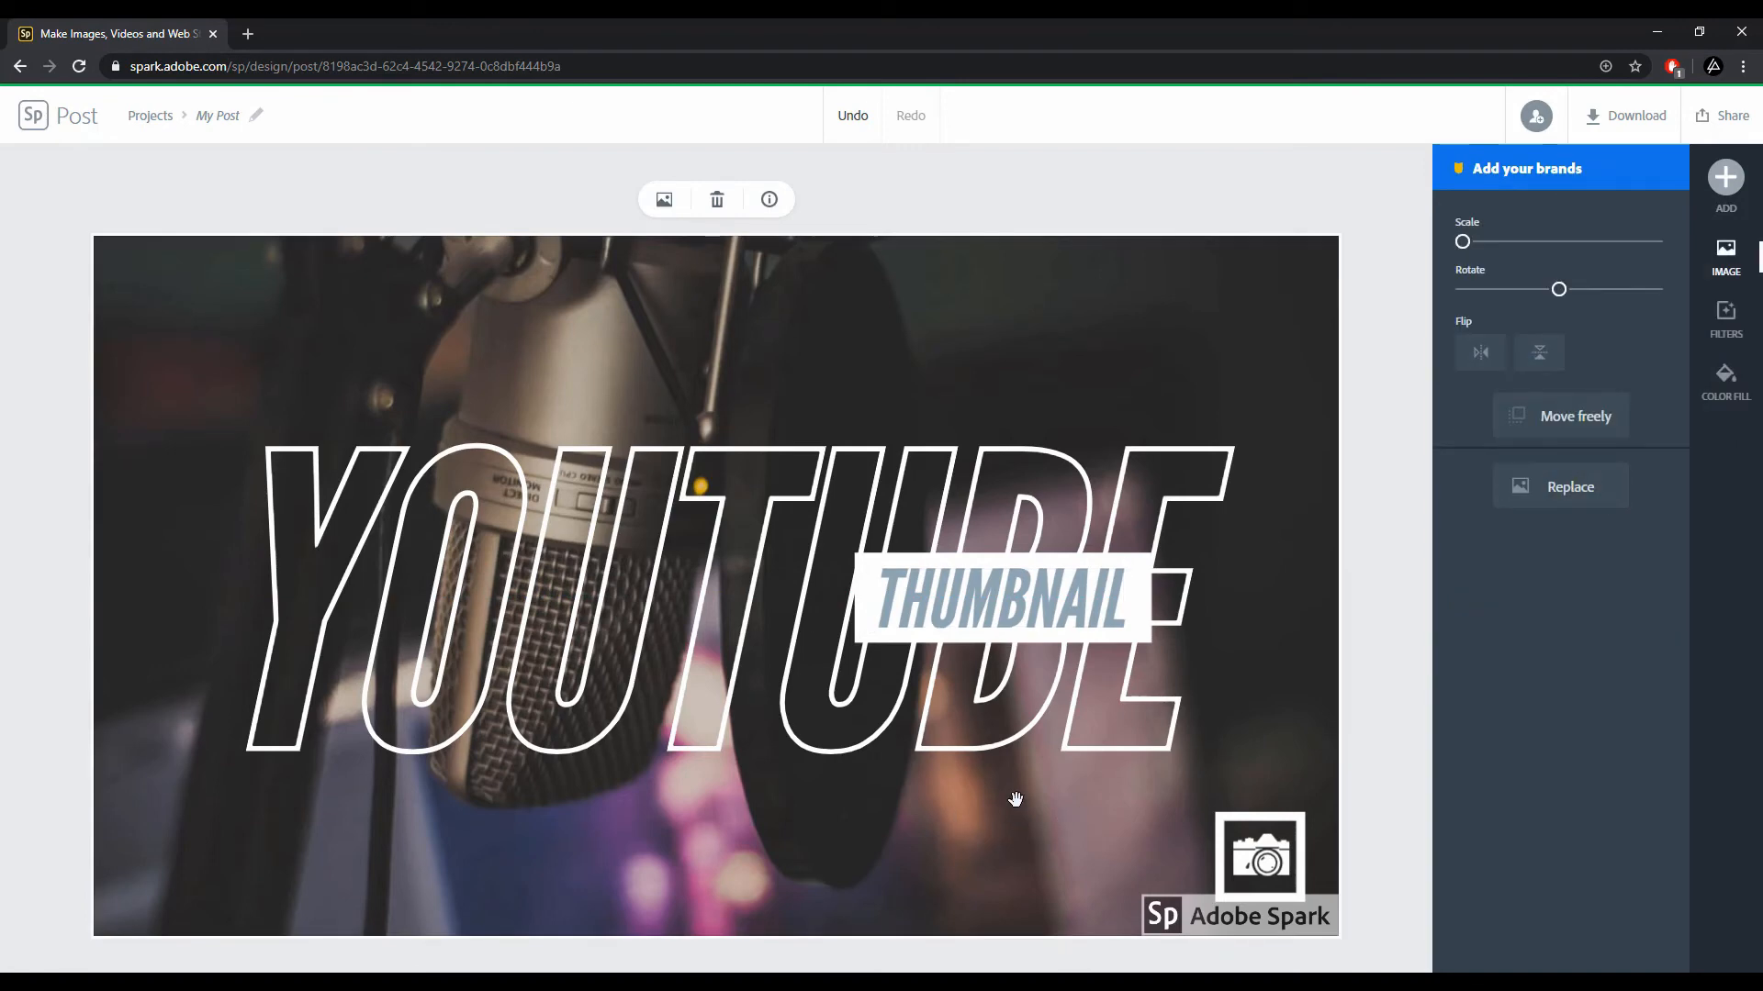
left_click(1241, 826)
left_click(663, 200)
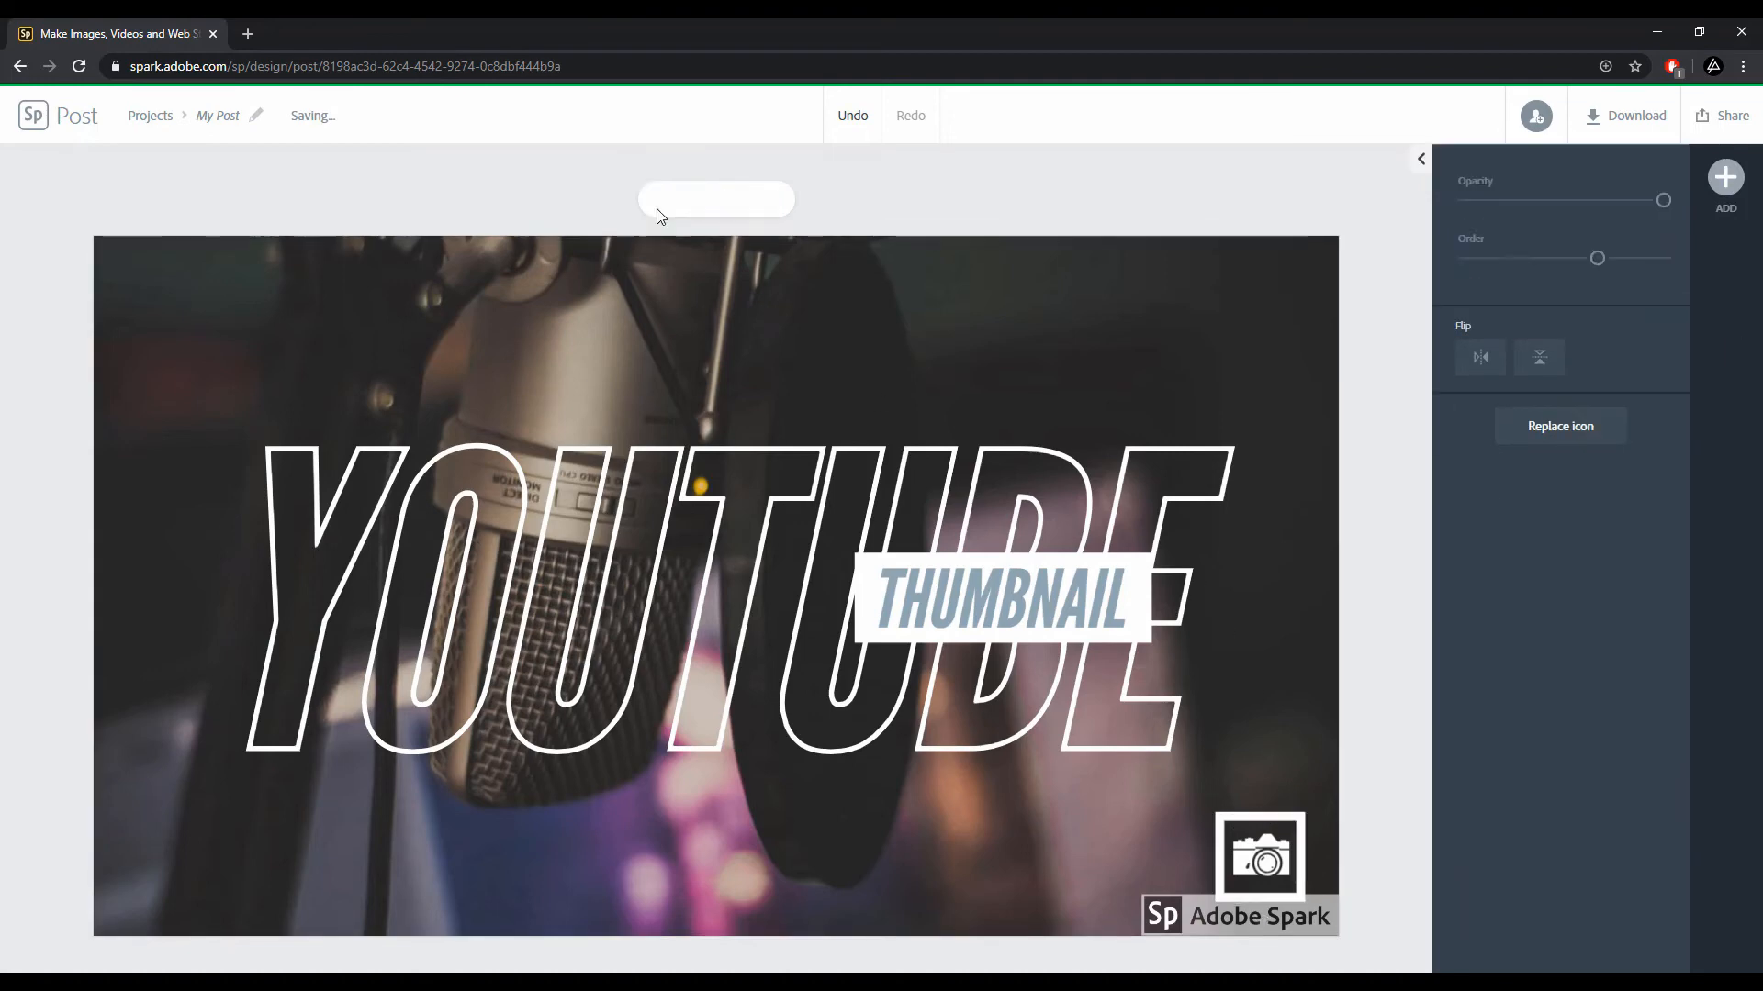
left_click(1259, 855)
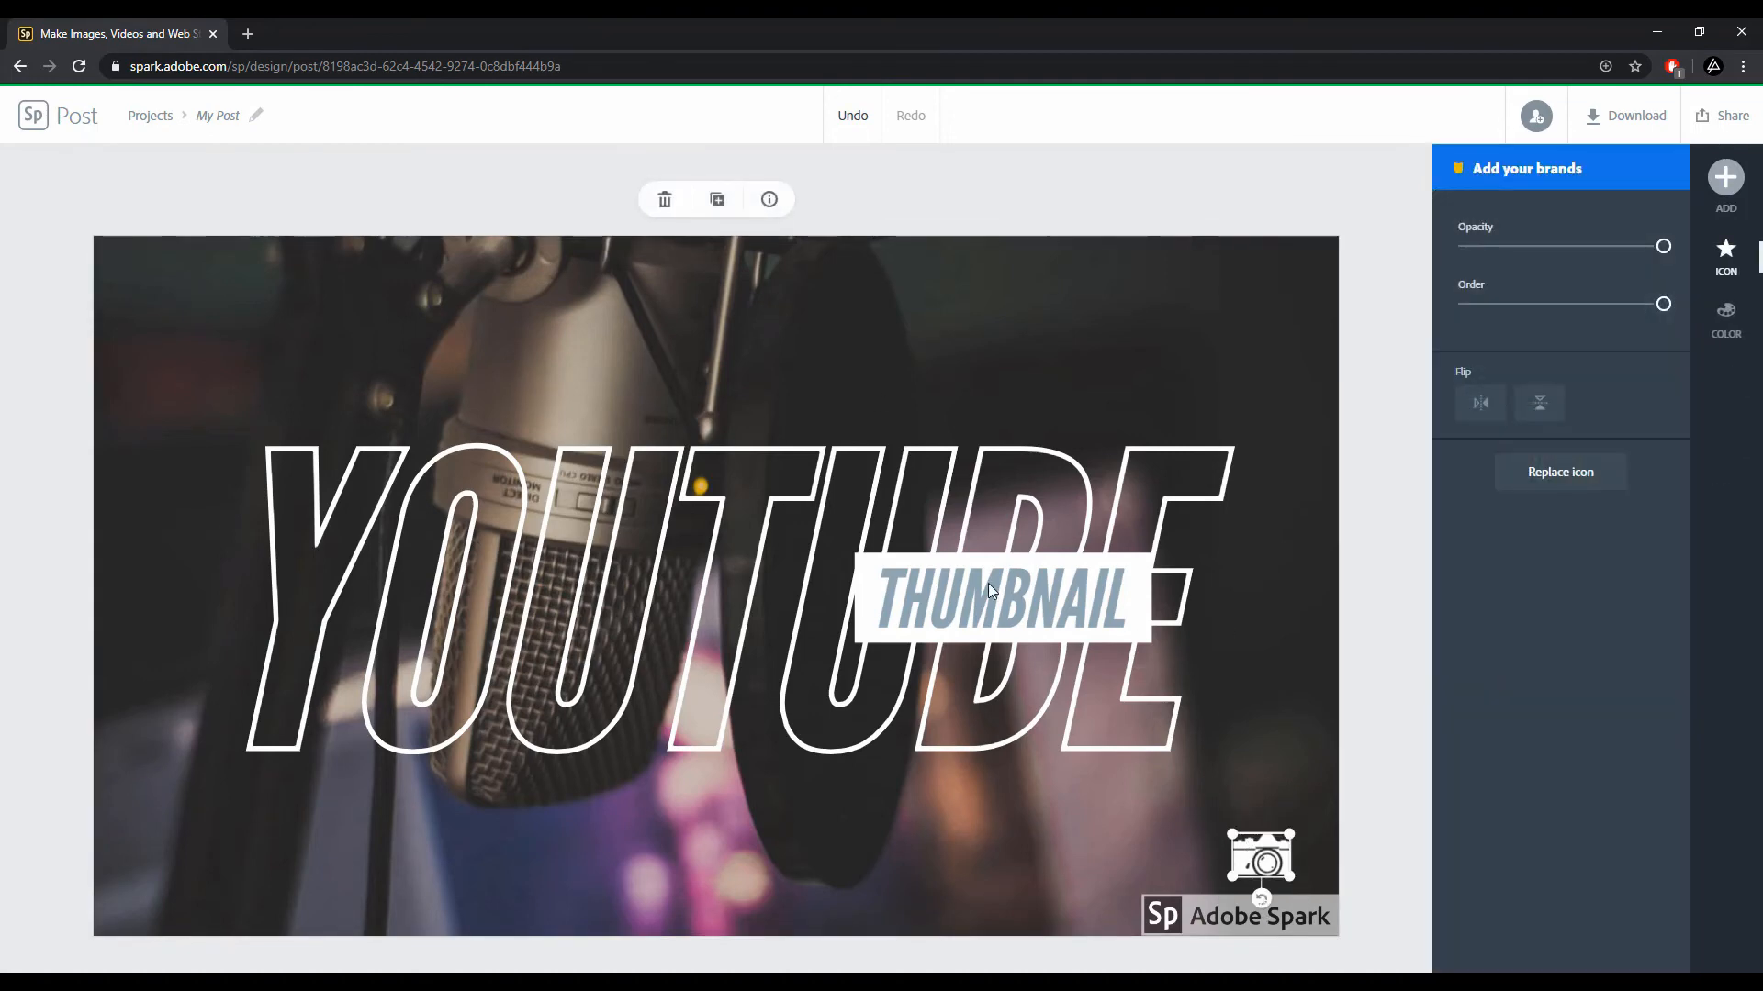
left_click(665, 202)
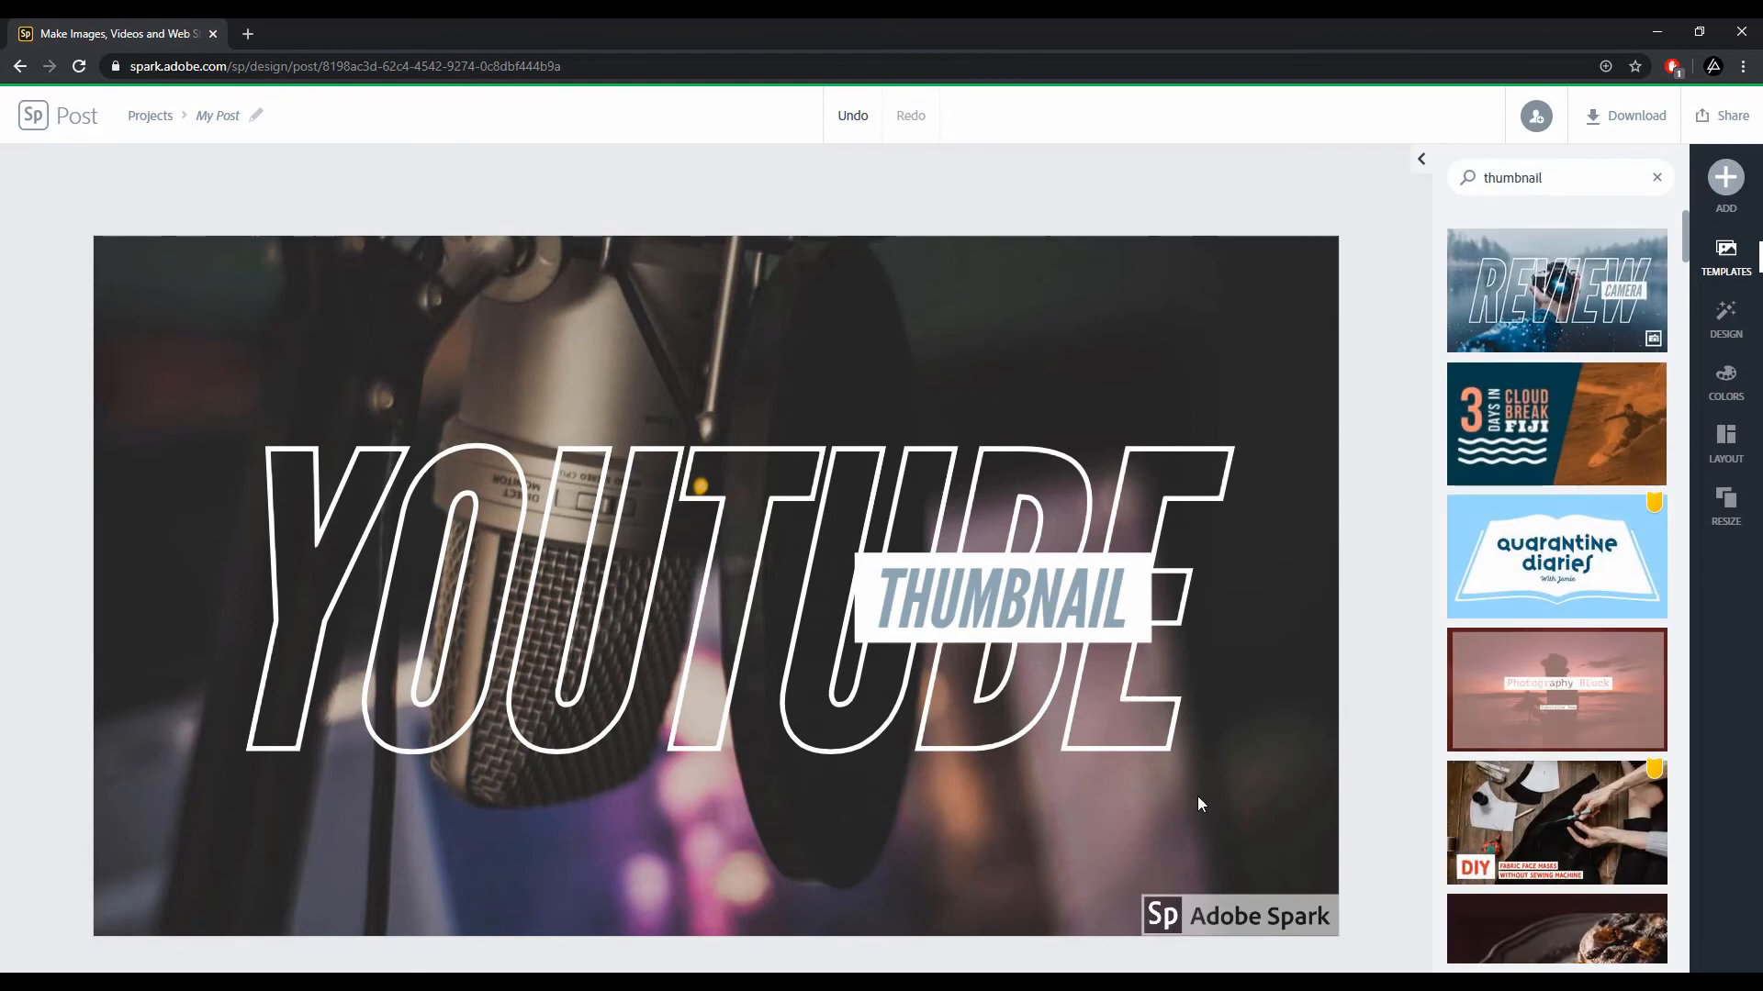
Step: Remove the Adobe Spark watermark from this design once, closing the plans page that opens
left_click(1230, 916)
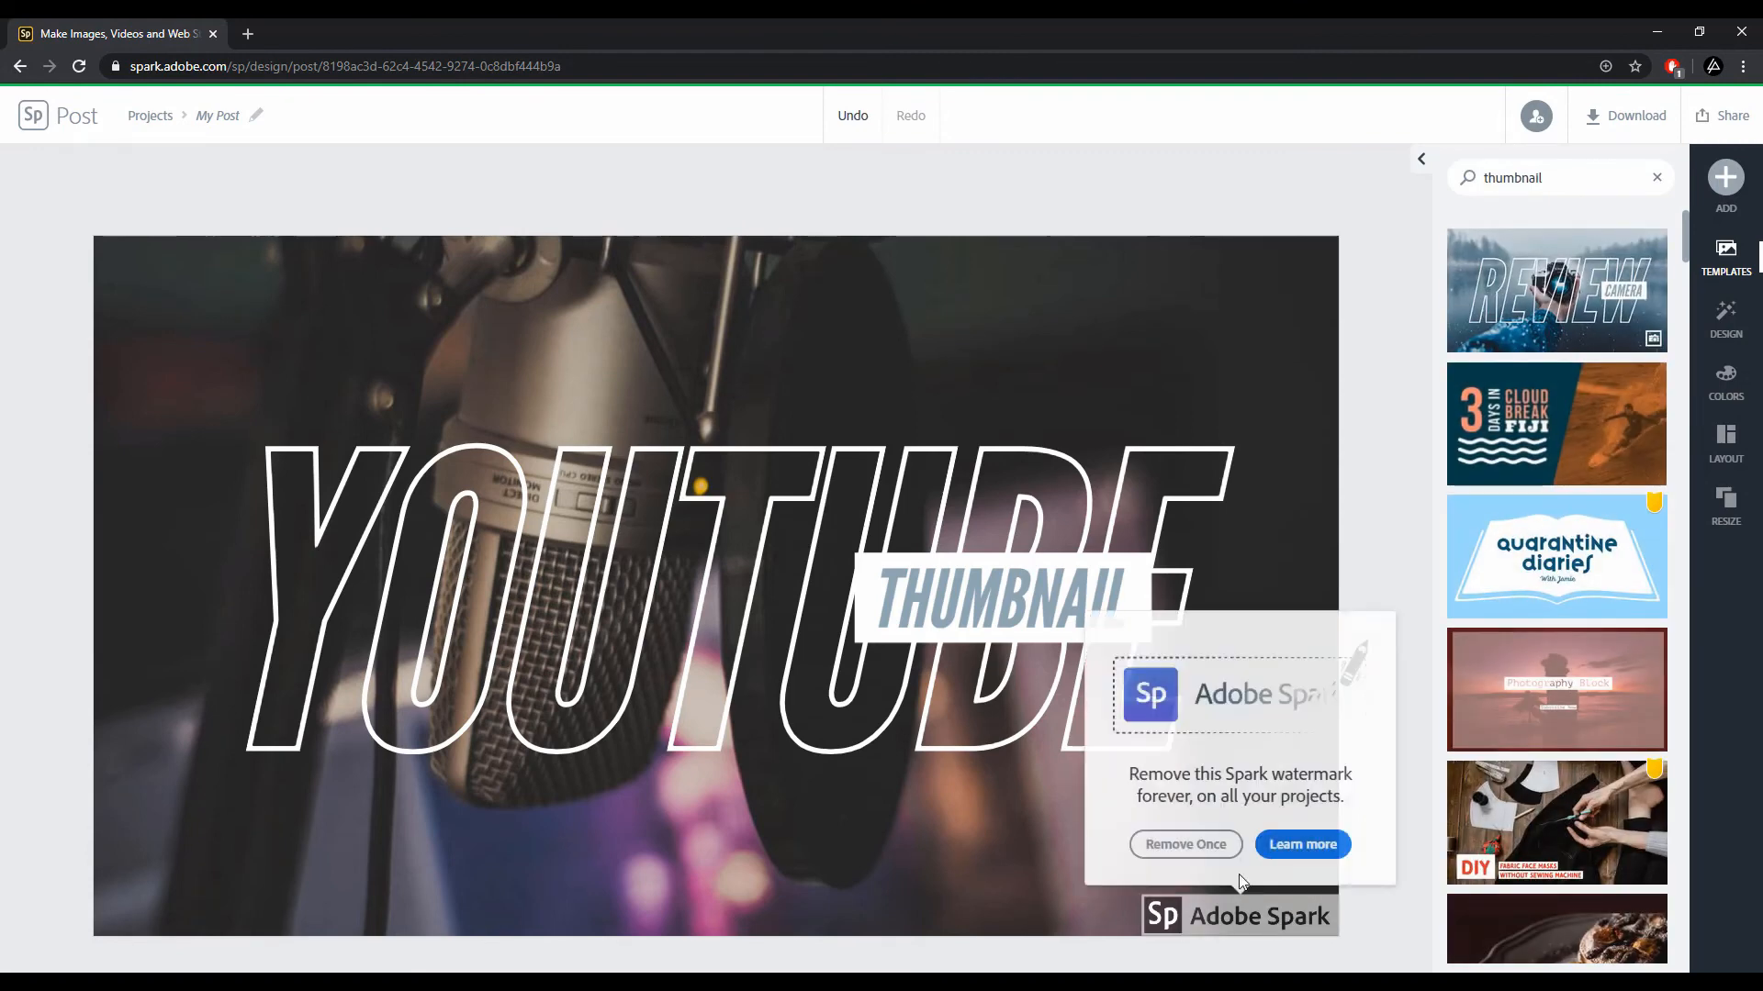
left_click(1185, 845)
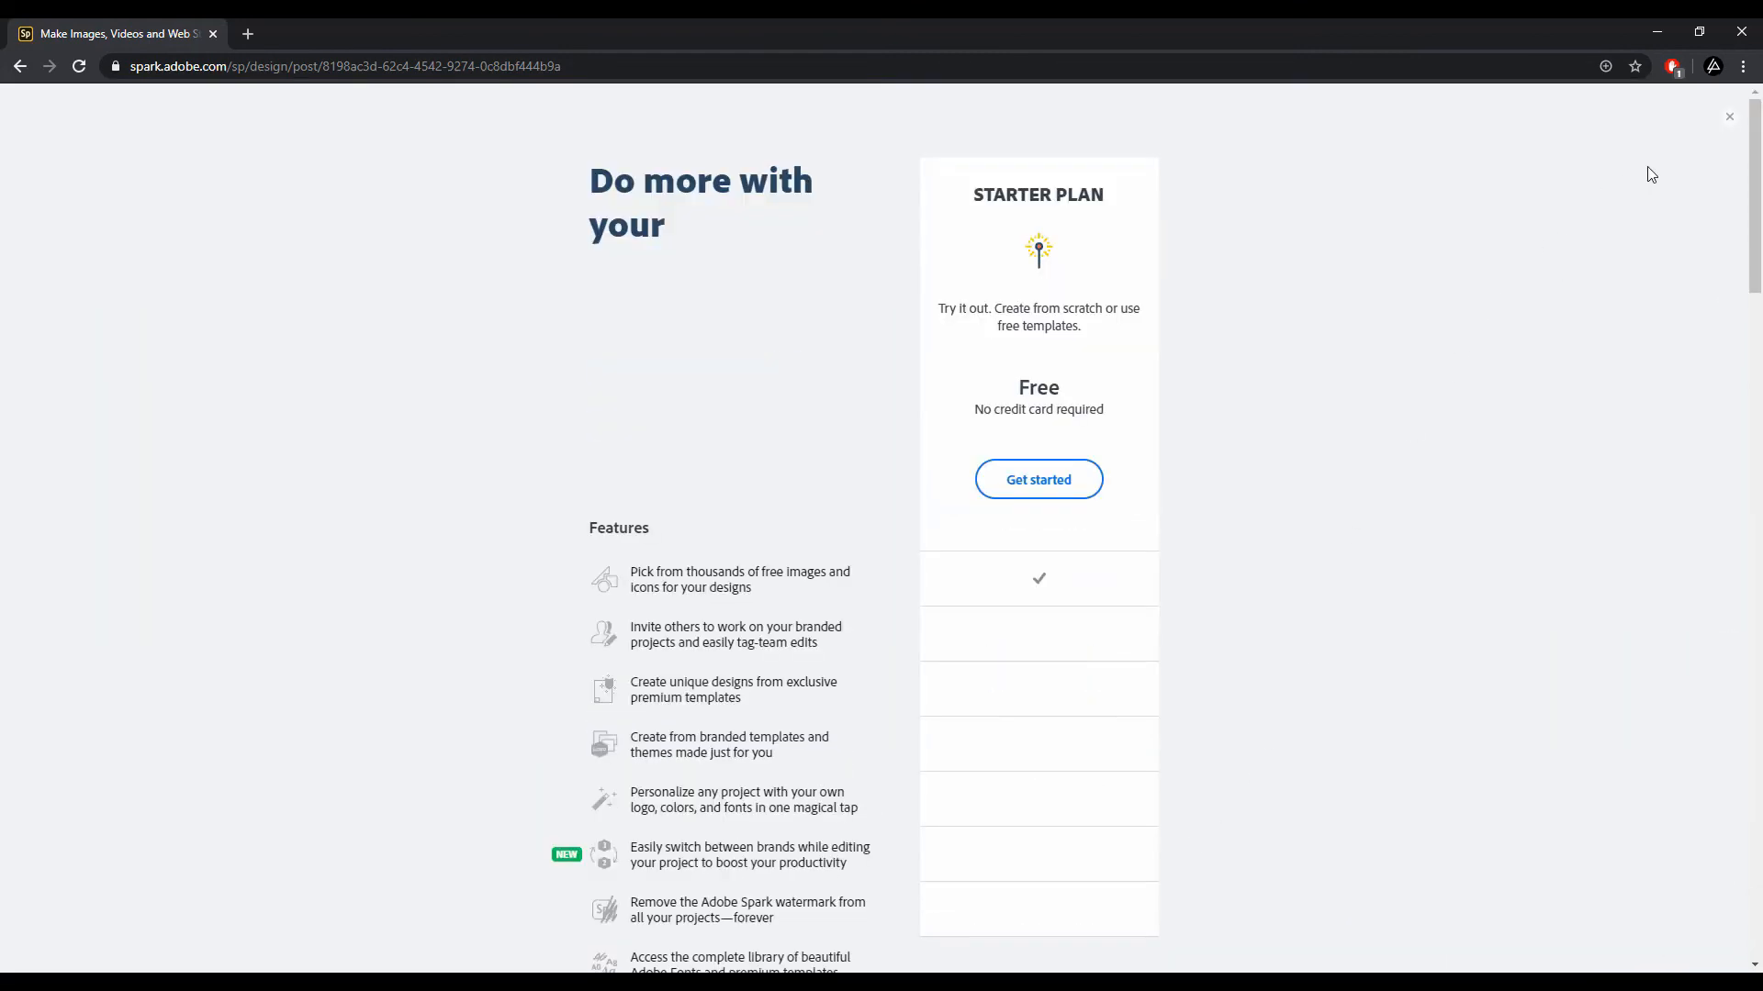
left_click(1732, 121)
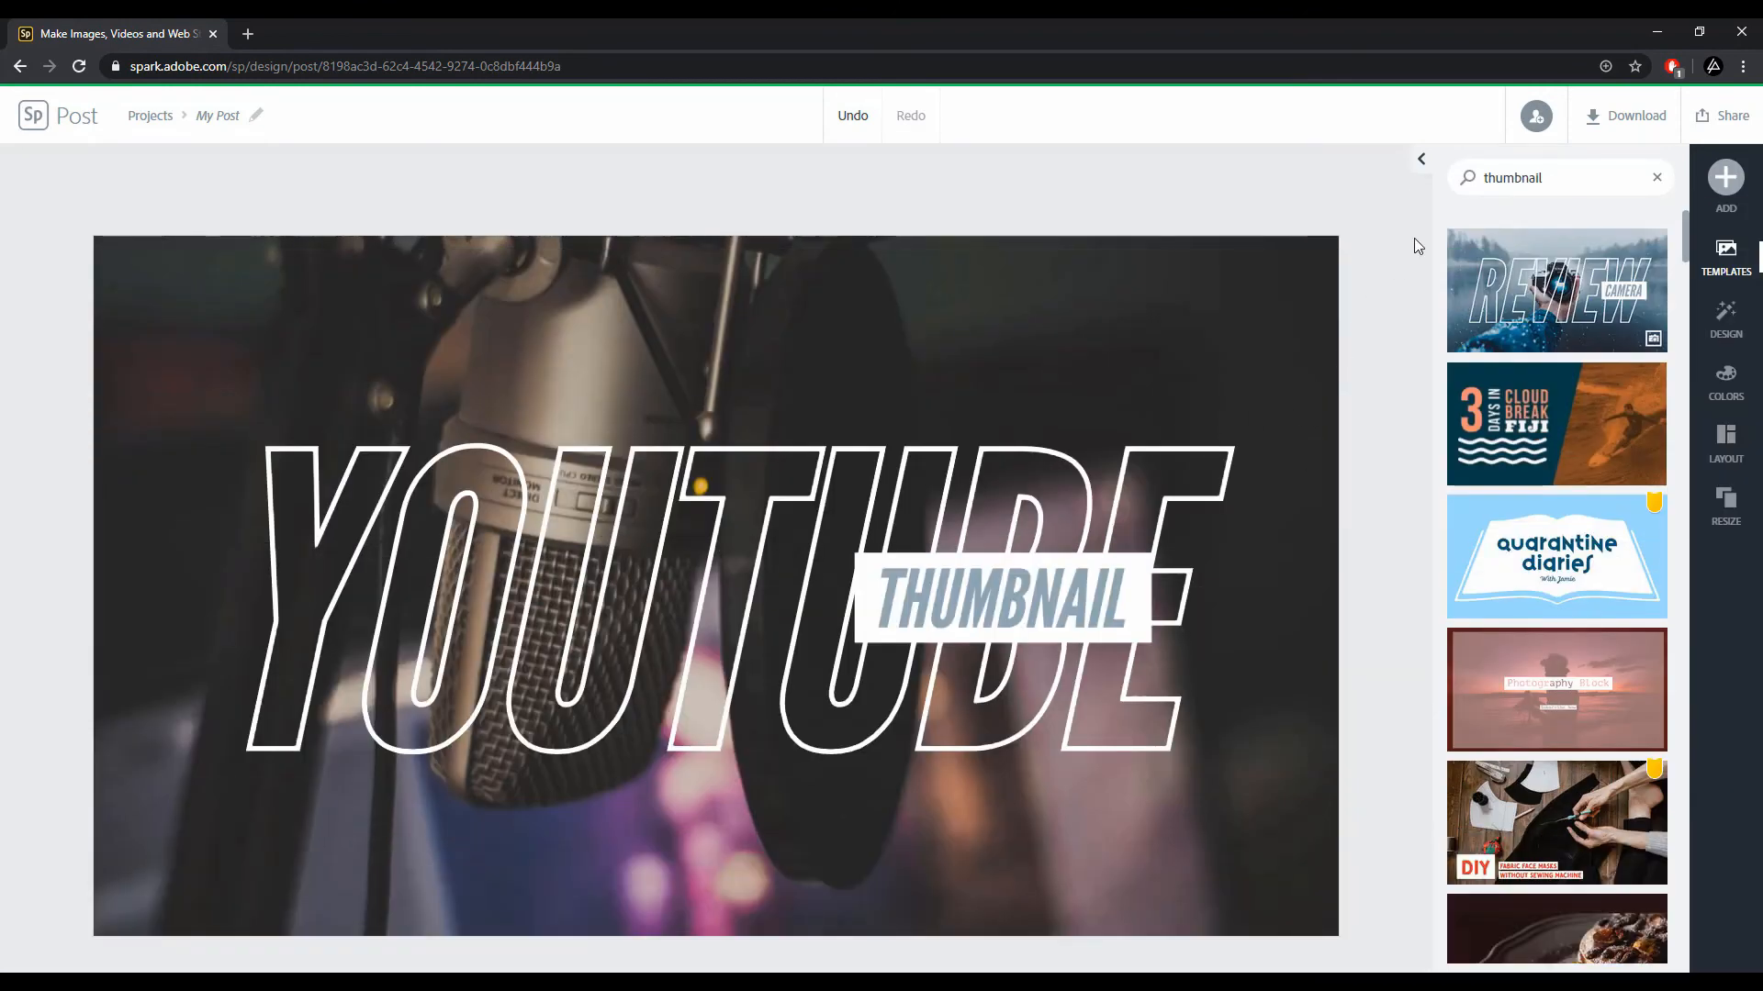
Step: Download the design as a PNG and open the downloaded file
left_click(1625, 126)
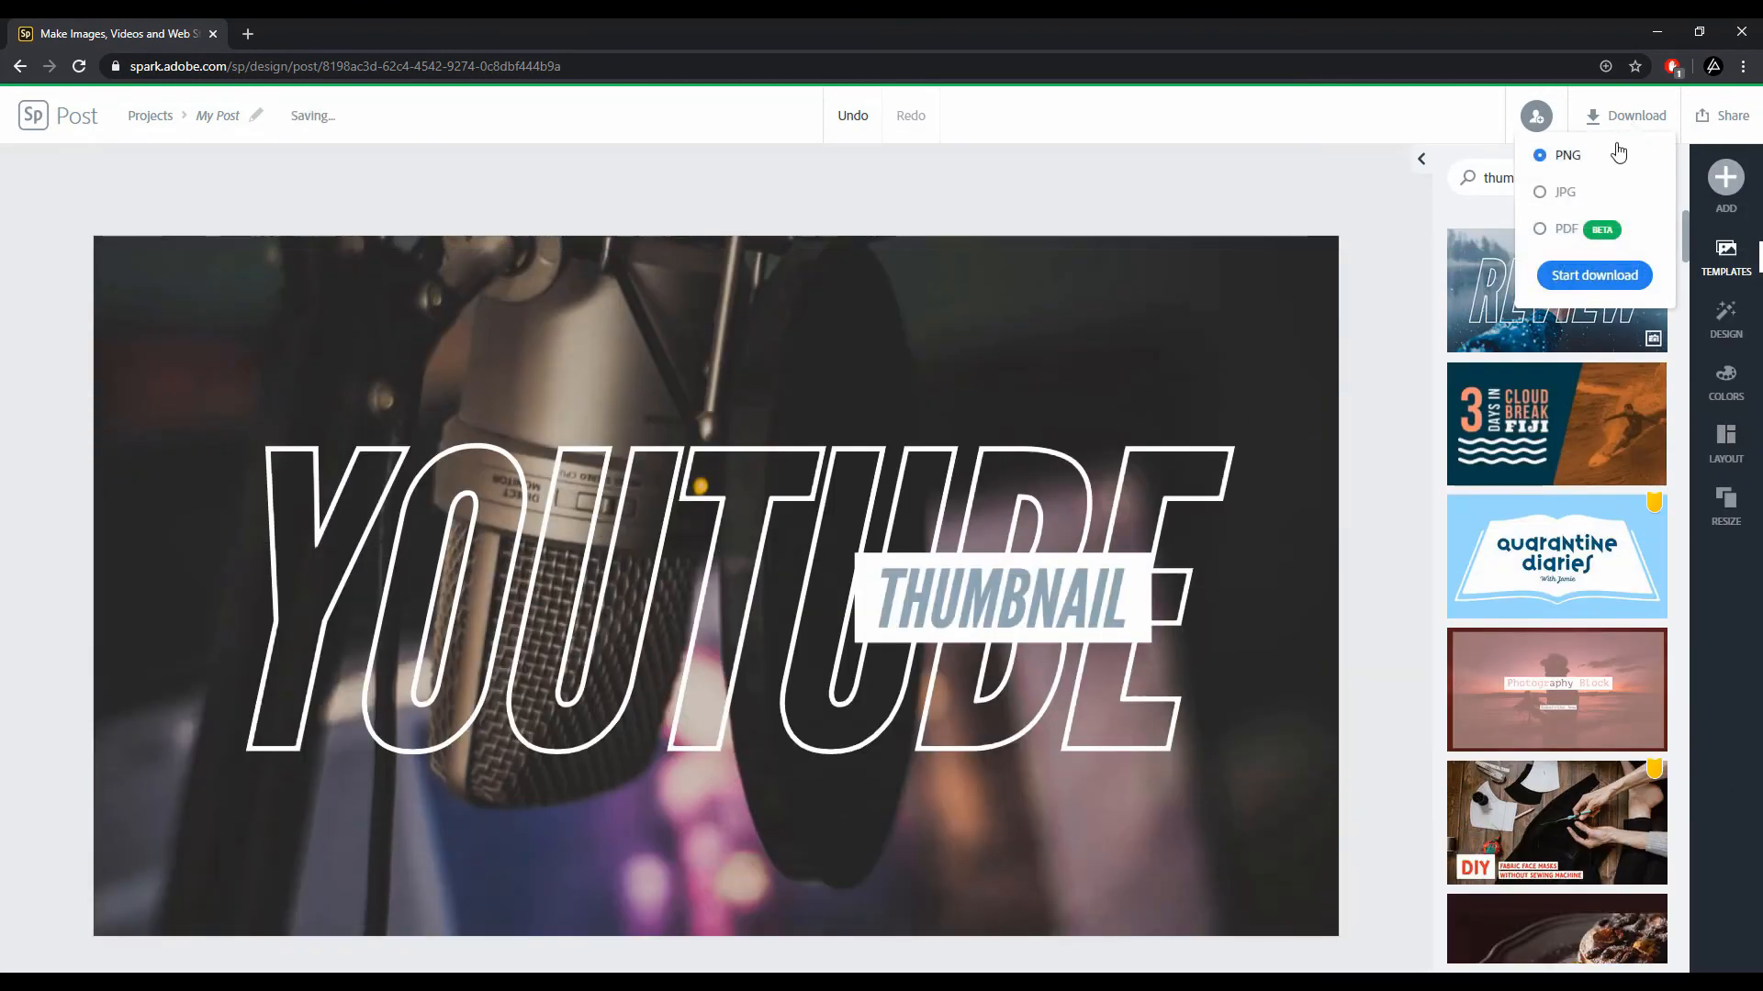
left_click(1577, 288)
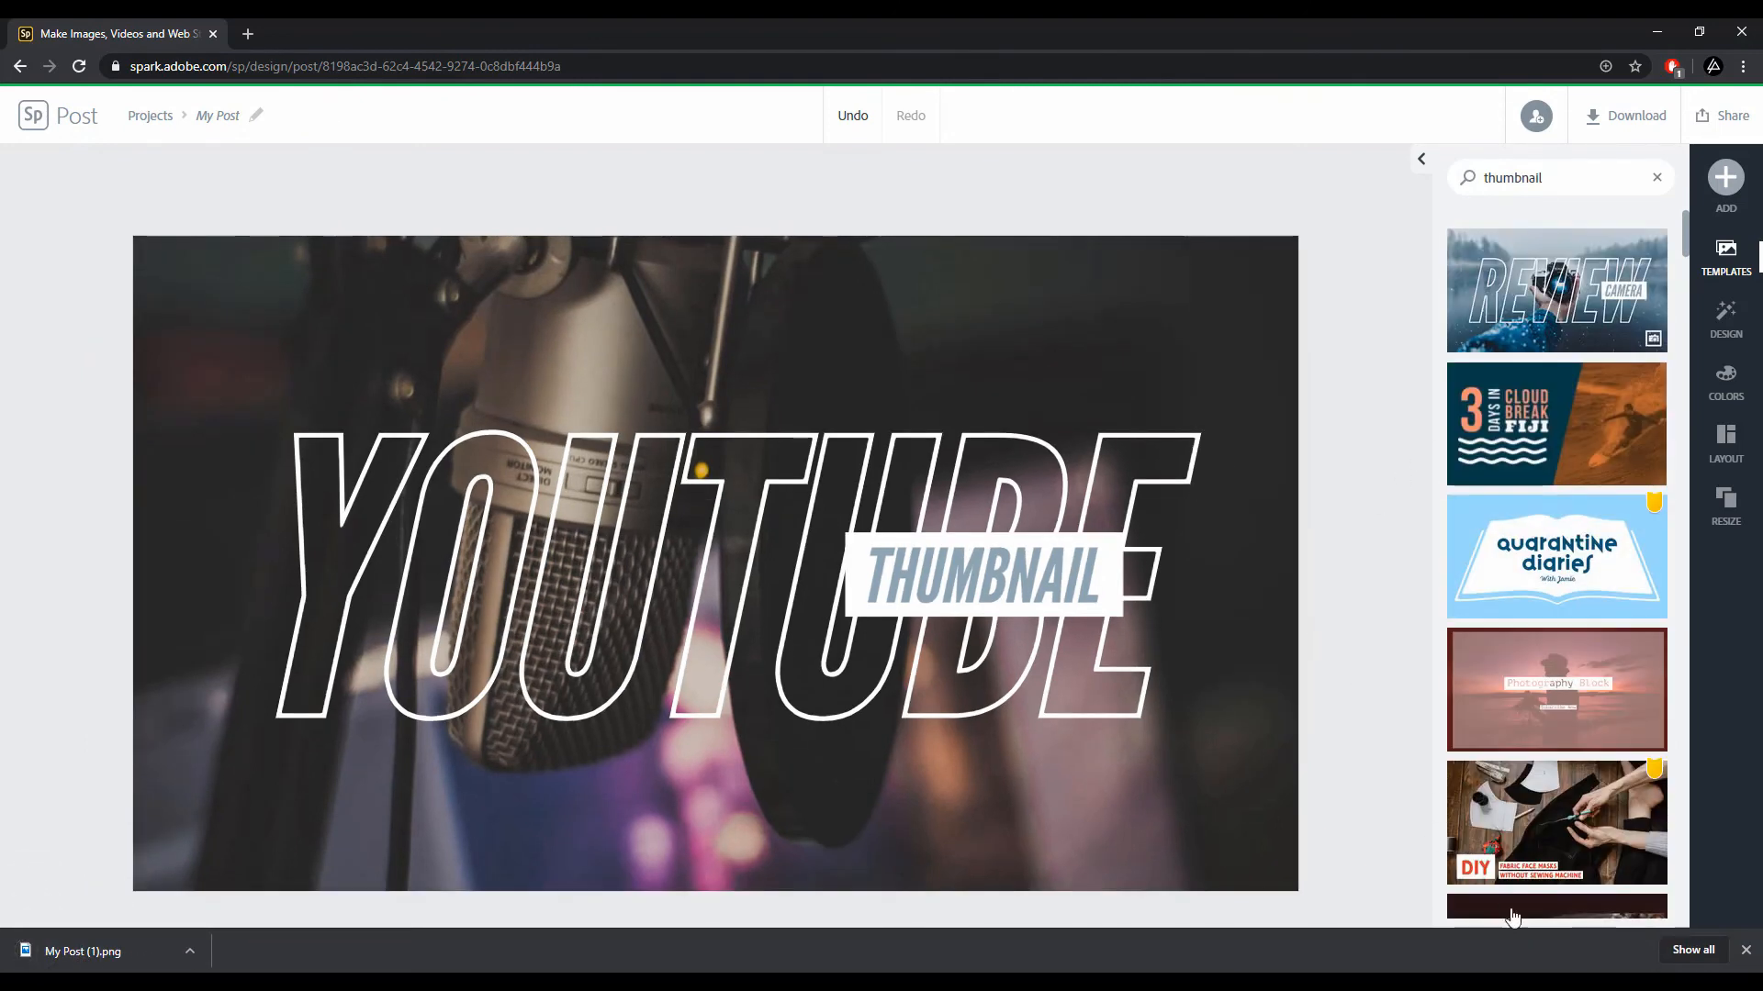
left_click(82, 951)
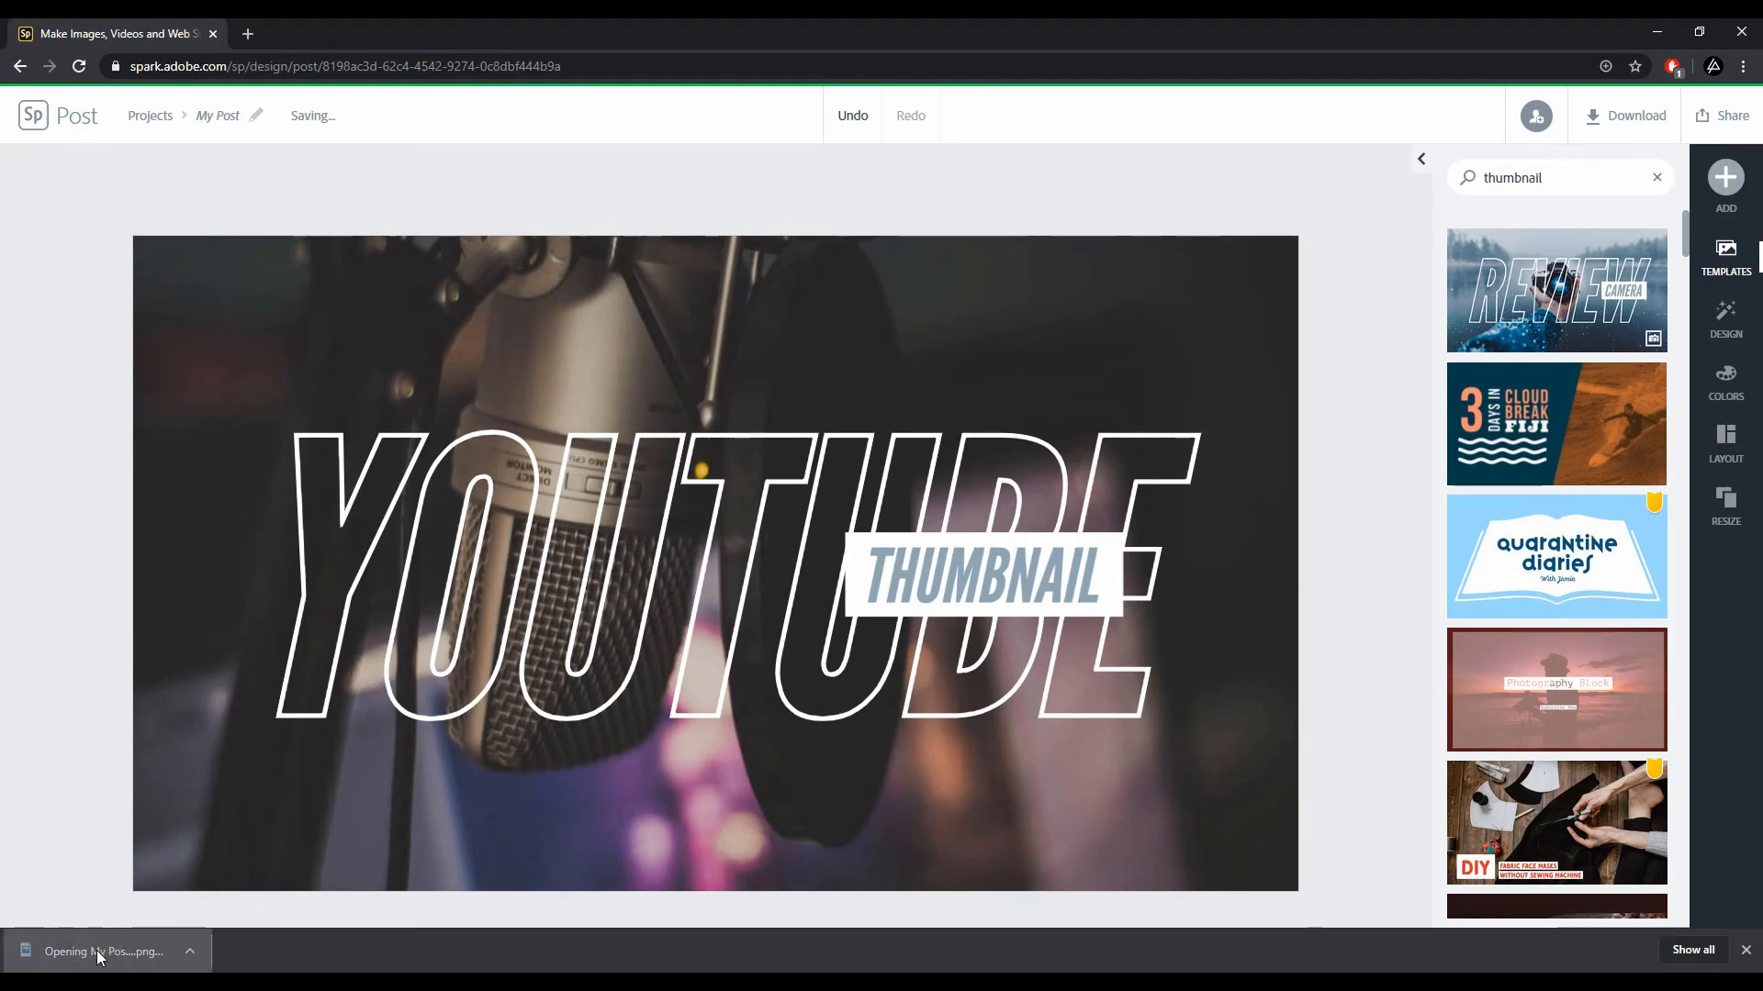